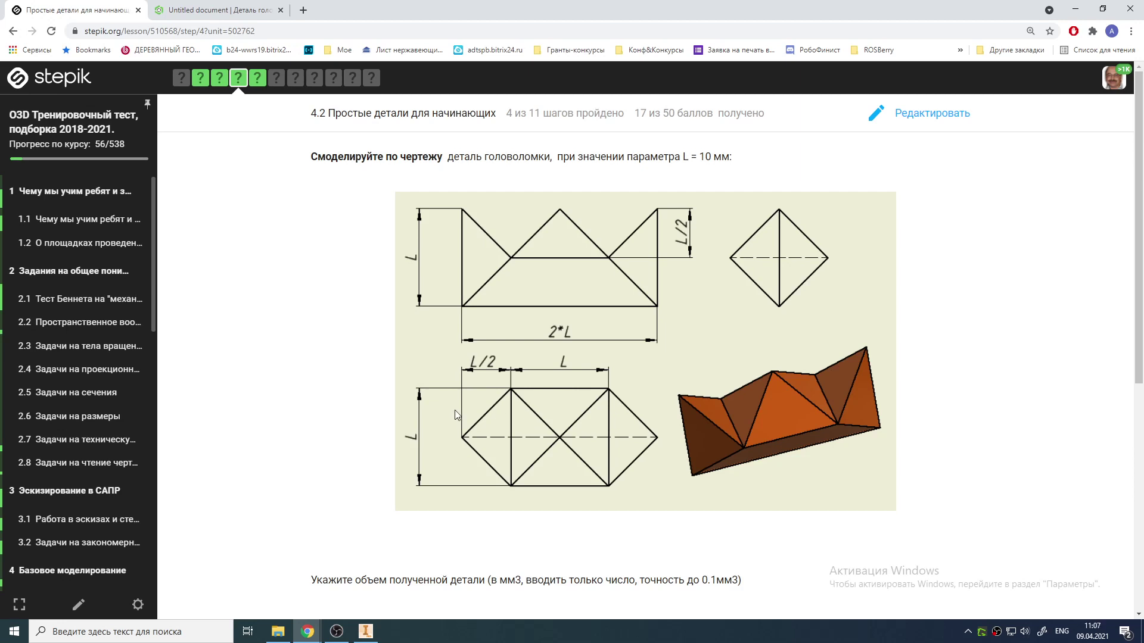
Look over the section-analysis task in the following lesson step and return to the puzzle part's drawing
left_click(257, 81)
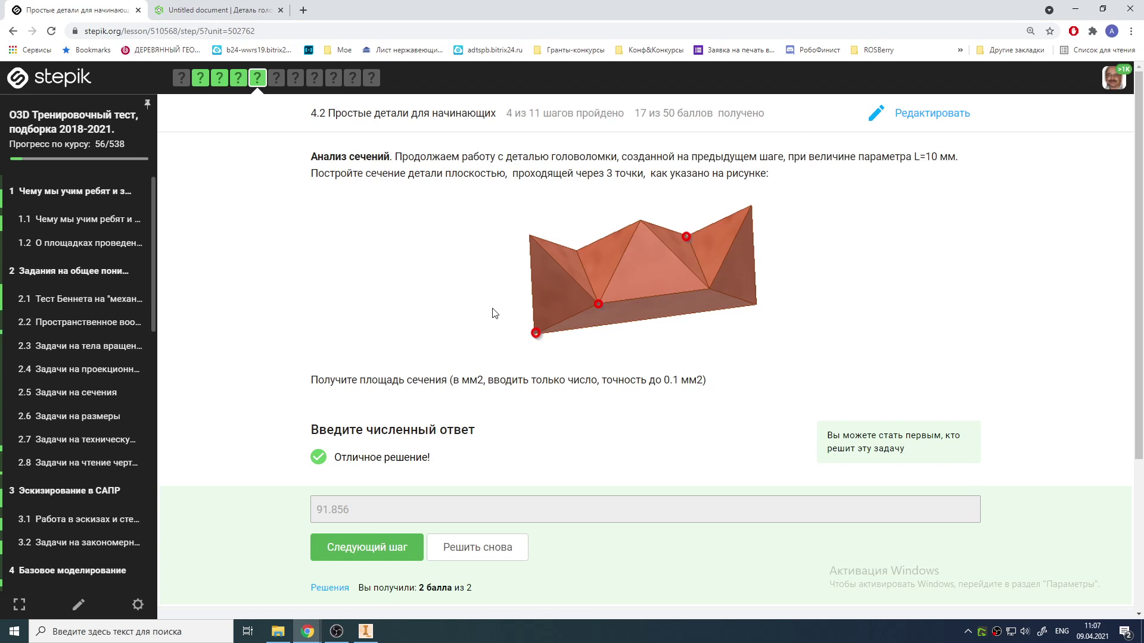
left_click(238, 78)
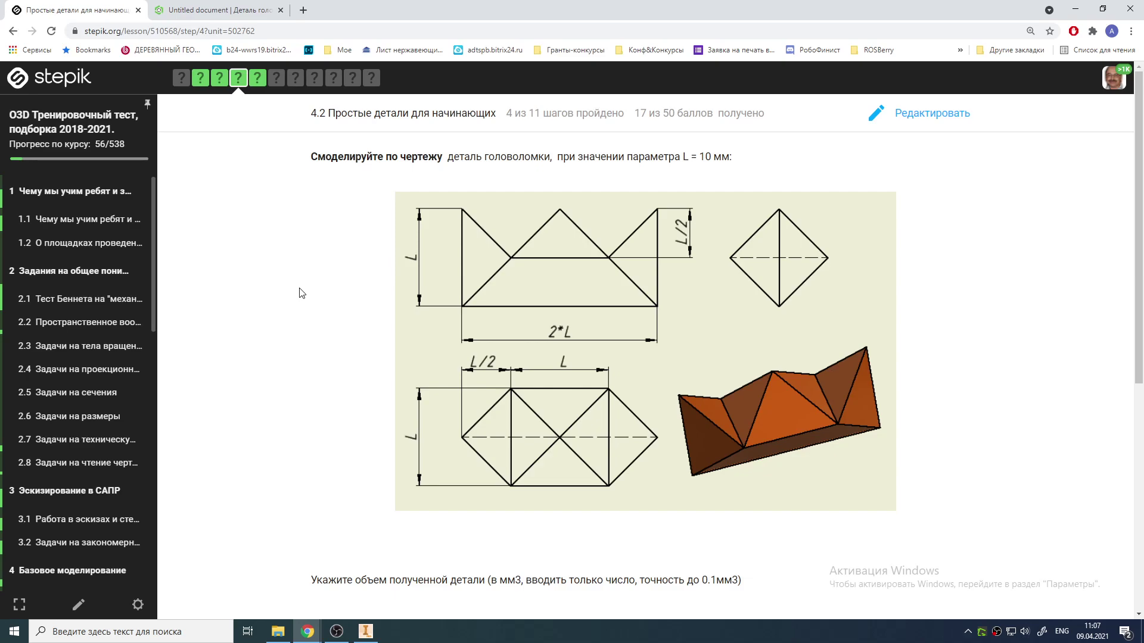
Switch to Autodesk Inventor and add a numeric user parameter L with a value of 10 mm
key("alt+Tab")
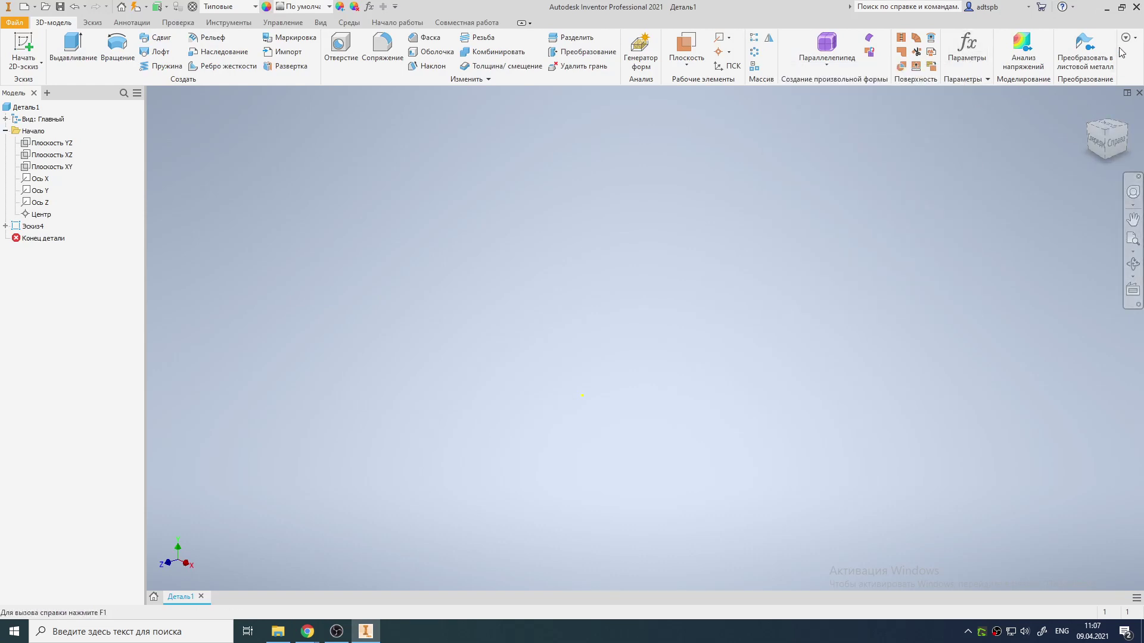
left_click(1134, 39)
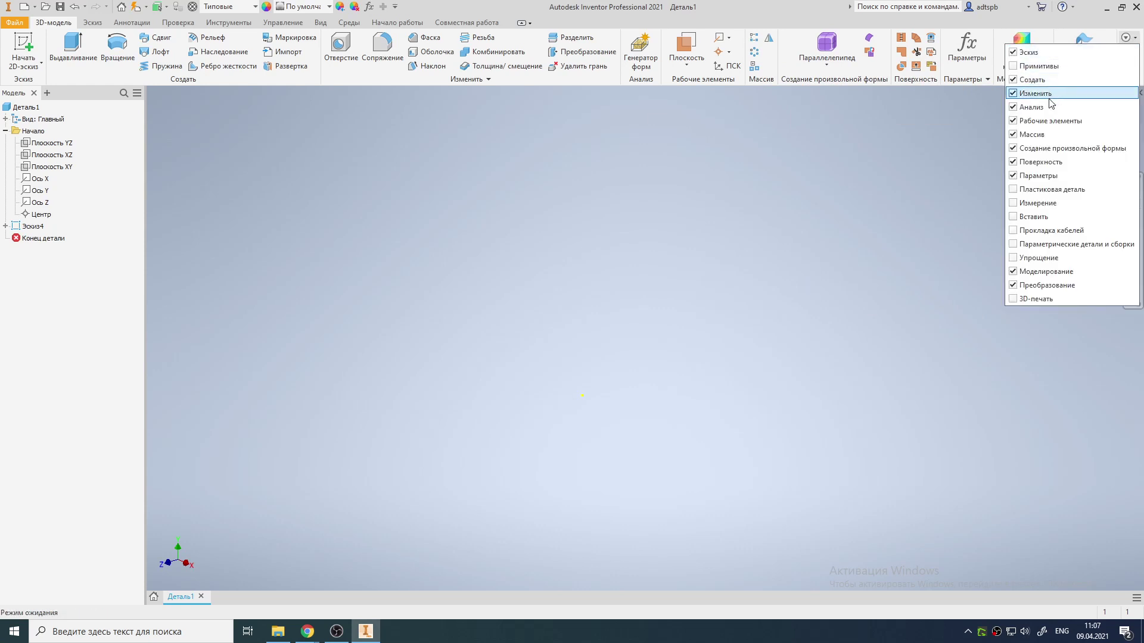
left_click(1034, 178)
left_click(1033, 181)
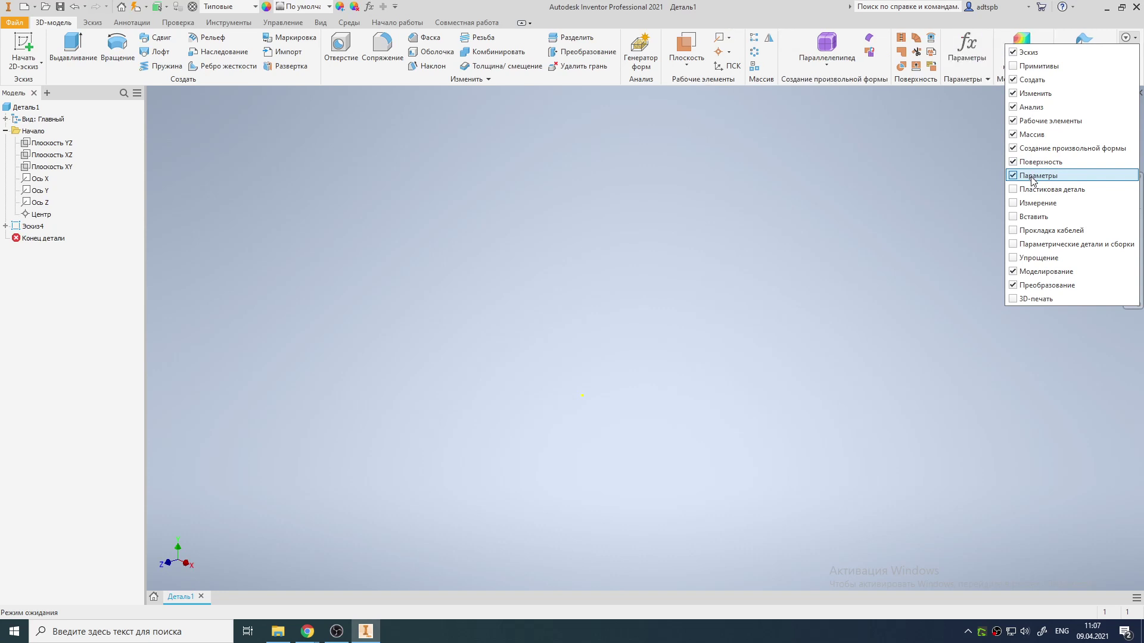
left_click(941, 141)
left_click(965, 52)
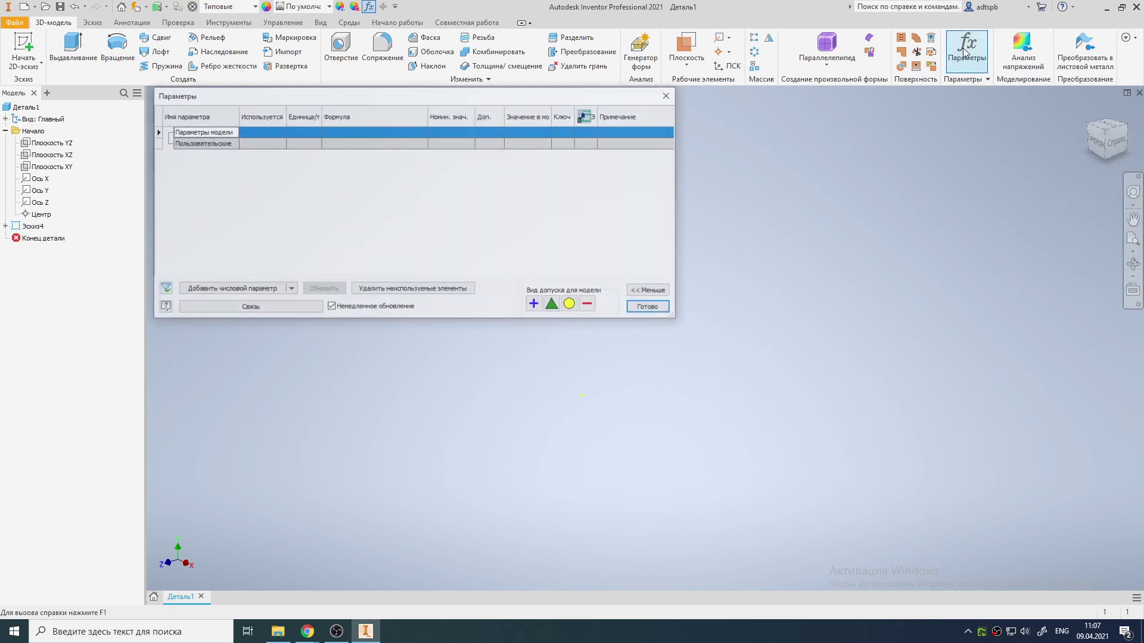
left_click(241, 294)
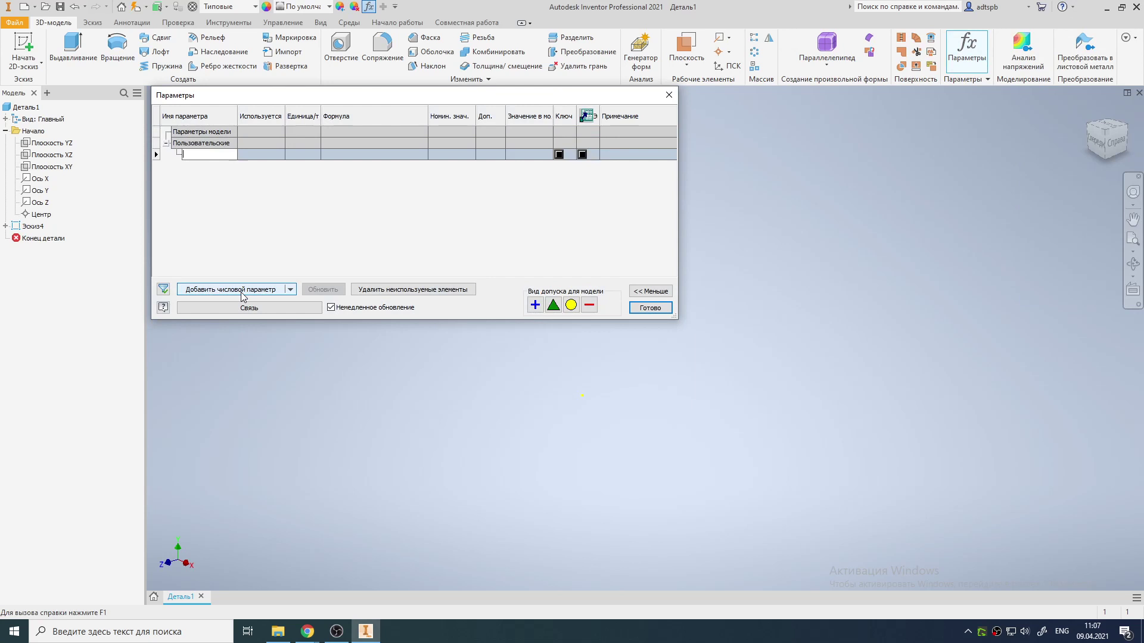
type("L")
left_click(369, 154)
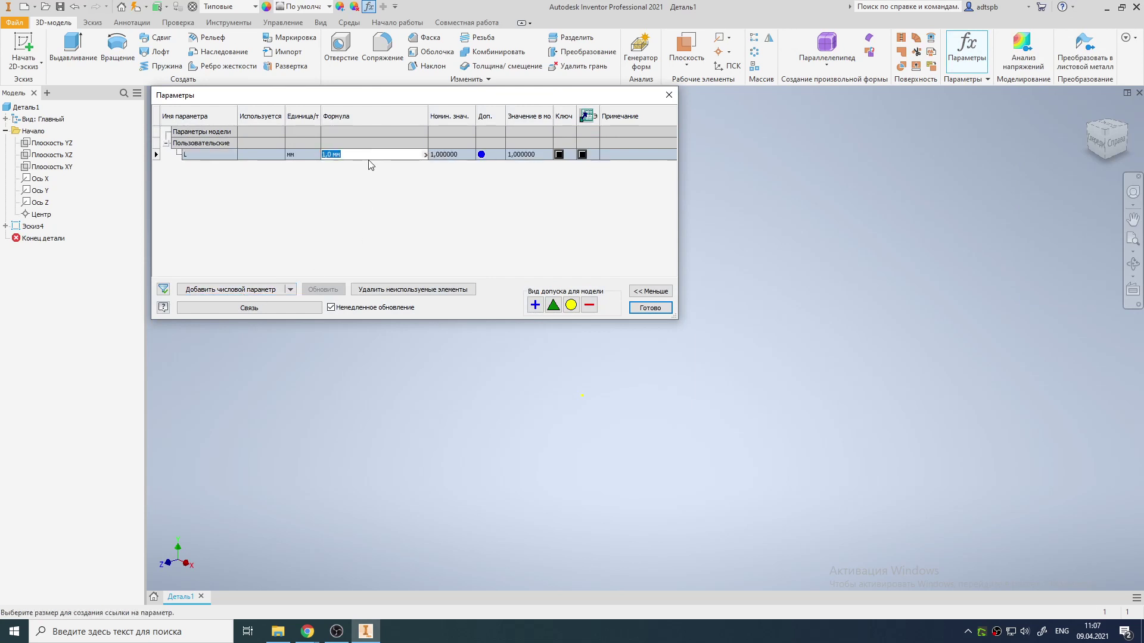
type("10")
key("Return")
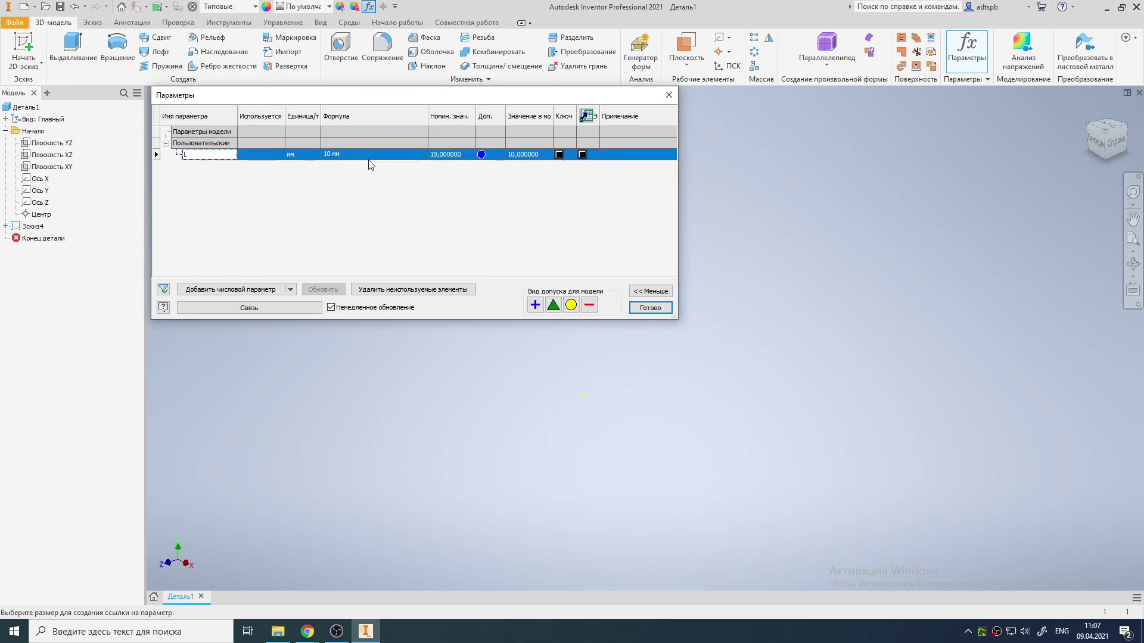
left_click(649, 308)
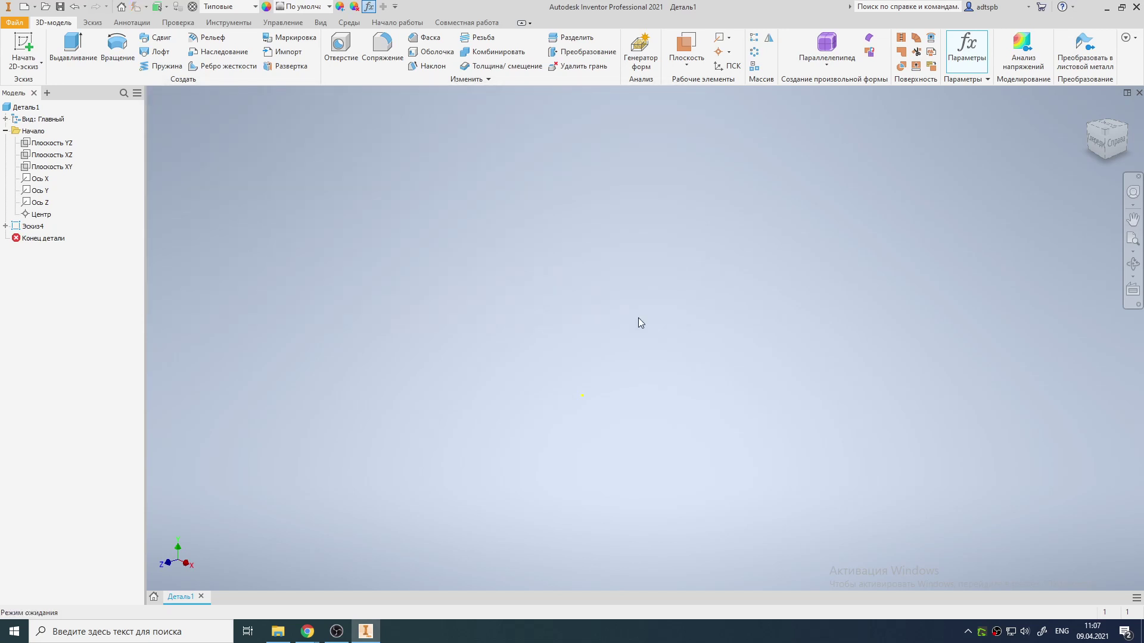
Open the existing sketch with the reference drawing for editing and move the drawing image farther up from the origin
left_click(23, 41)
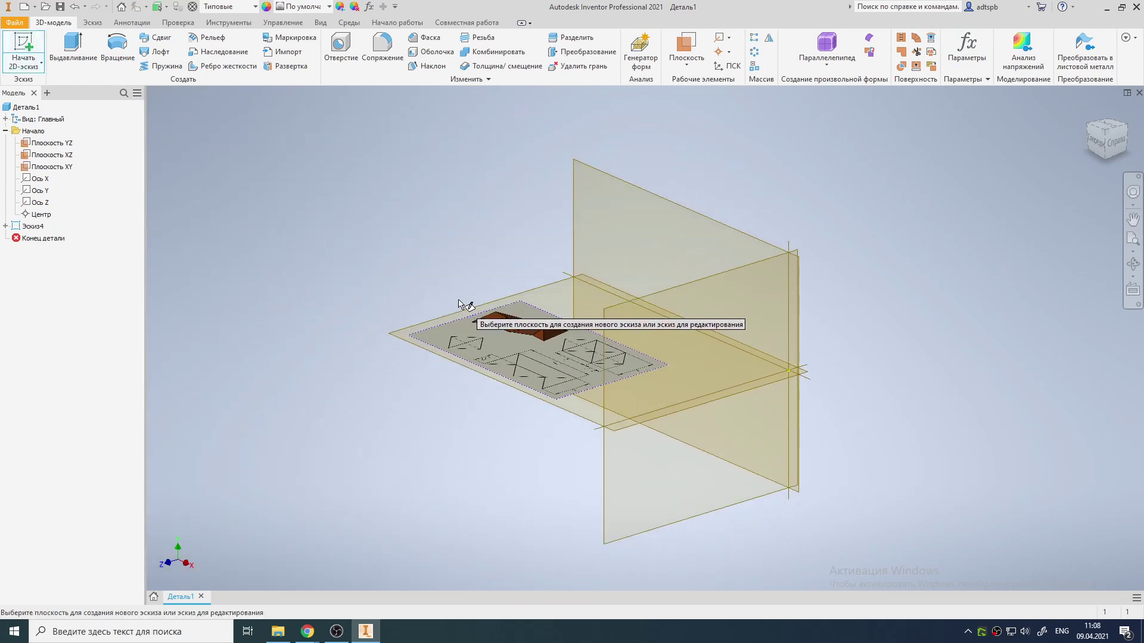
key("Escape")
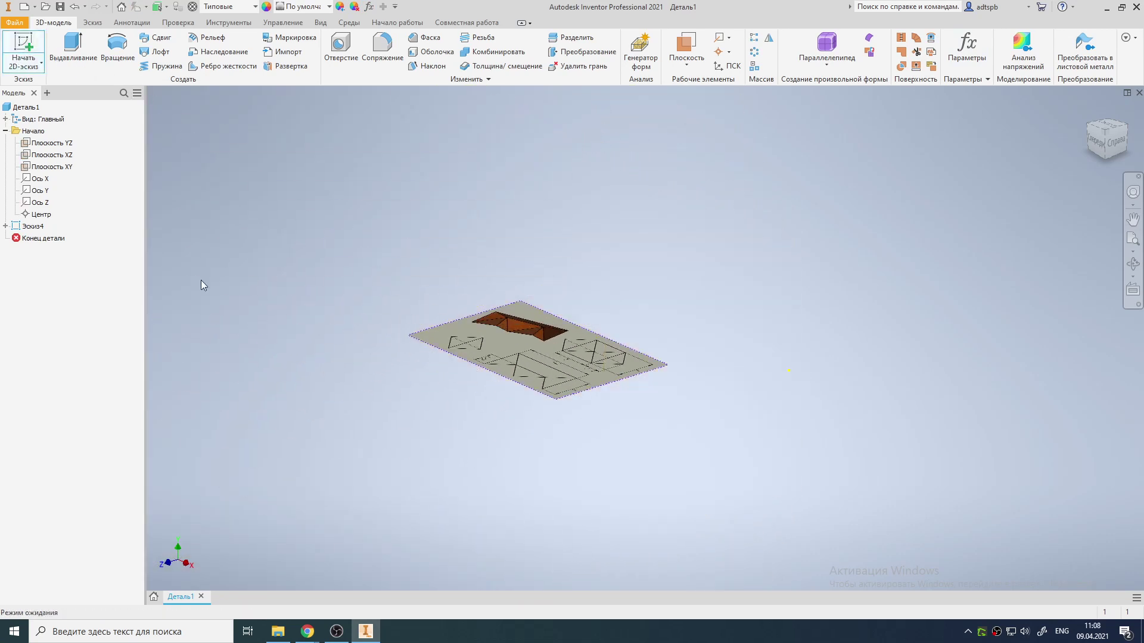
double_click(31, 227)
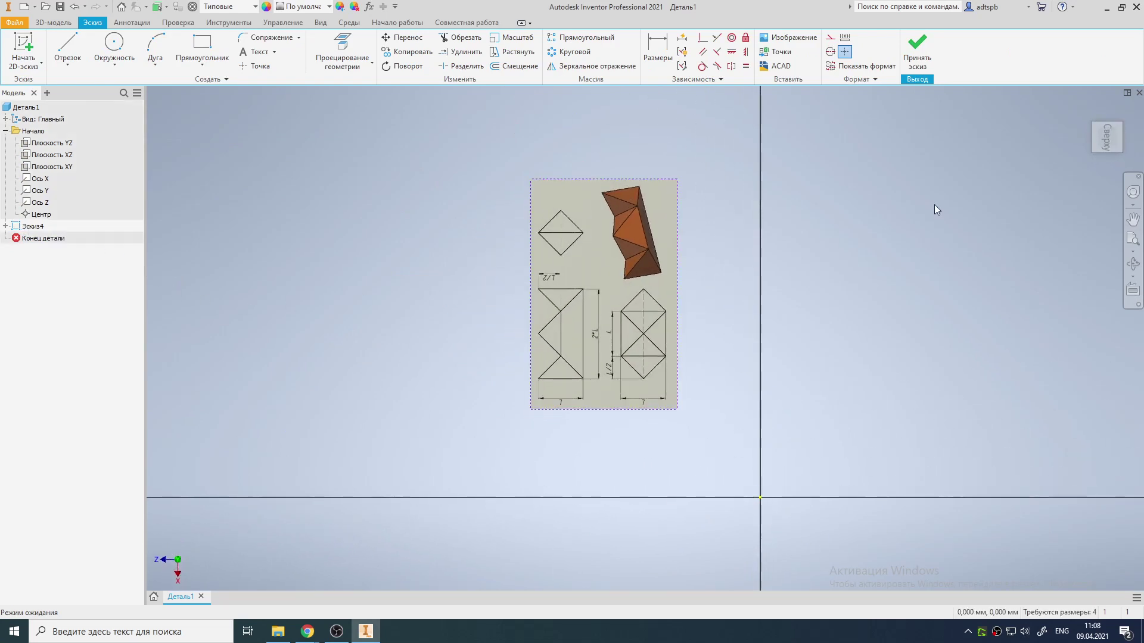
left_click(1139, 122)
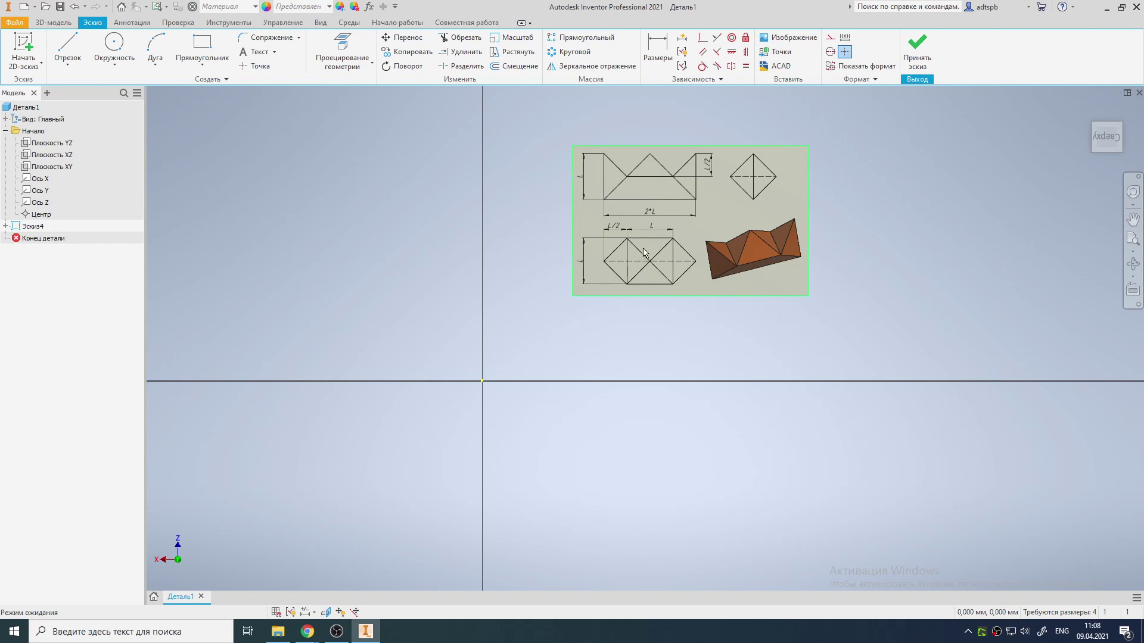
left_click_drag(664, 228, 684, 193)
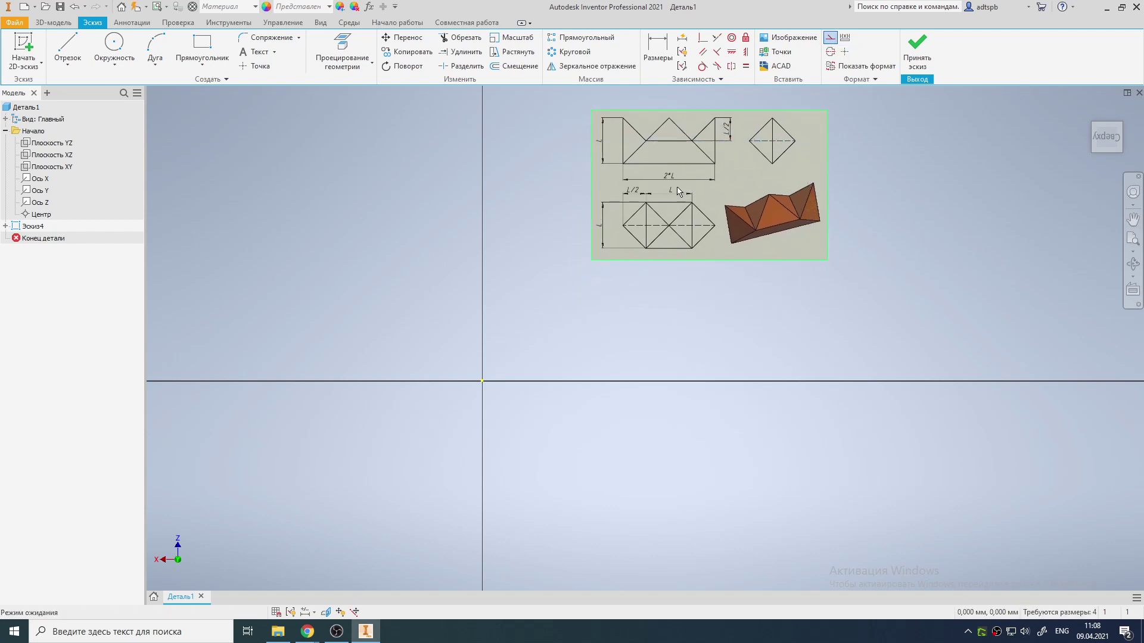
Draw a closed line profile from the origin with three peaks, two notches and a flat base, about 98 mm high and 178 mm wide
left_click(67, 47)
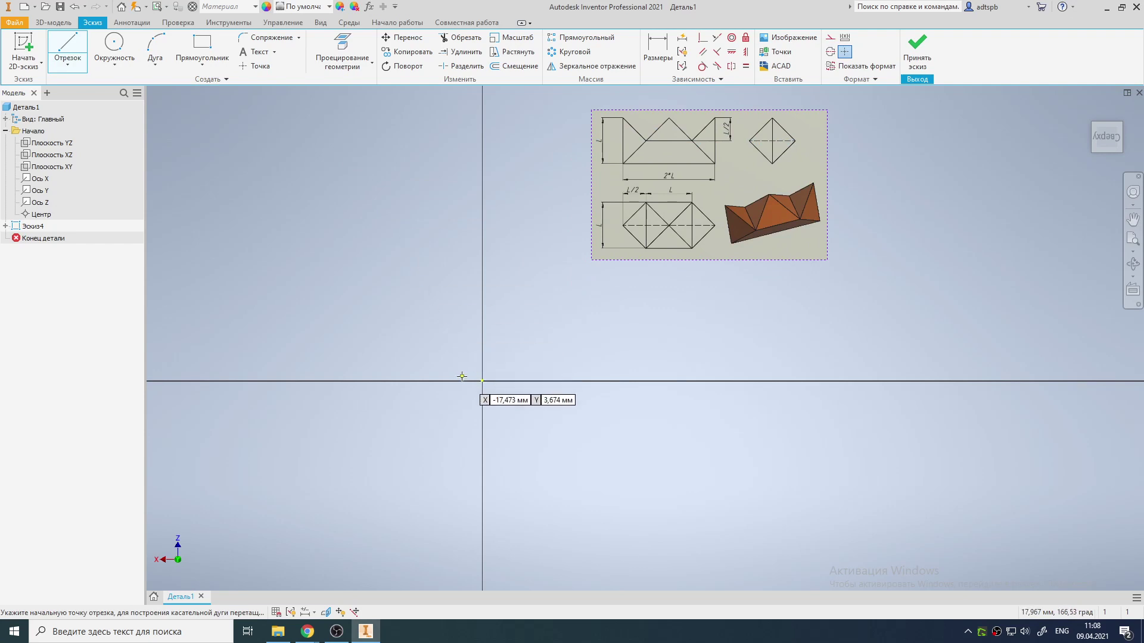
left_click(482, 380)
left_click(482, 266)
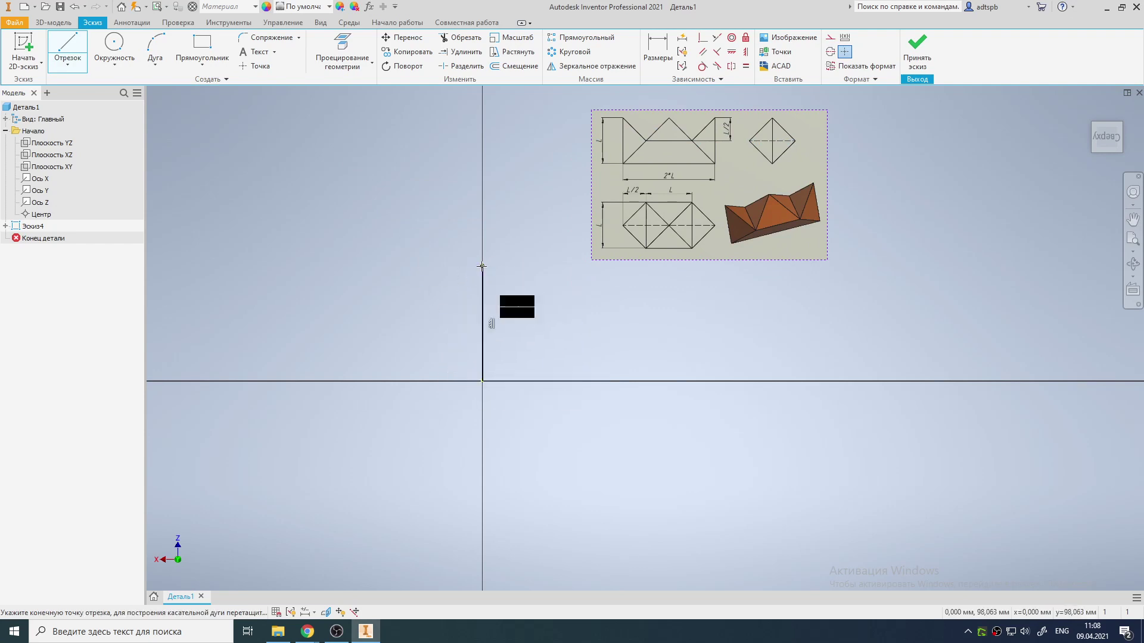
left_click(543, 322)
left_click(593, 271)
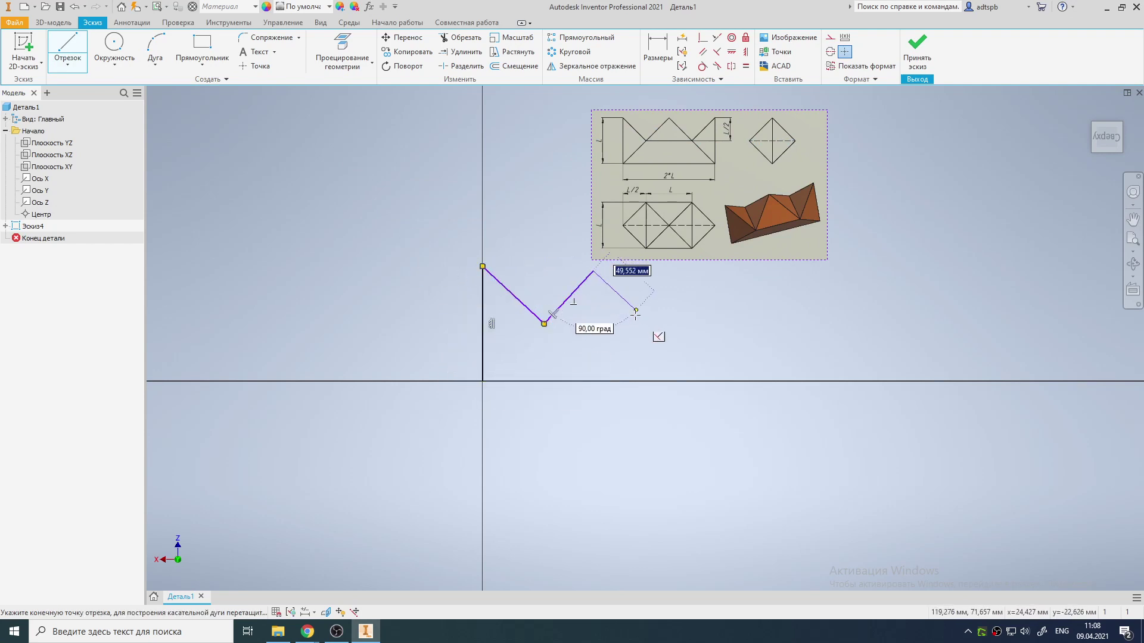
left_click(638, 327)
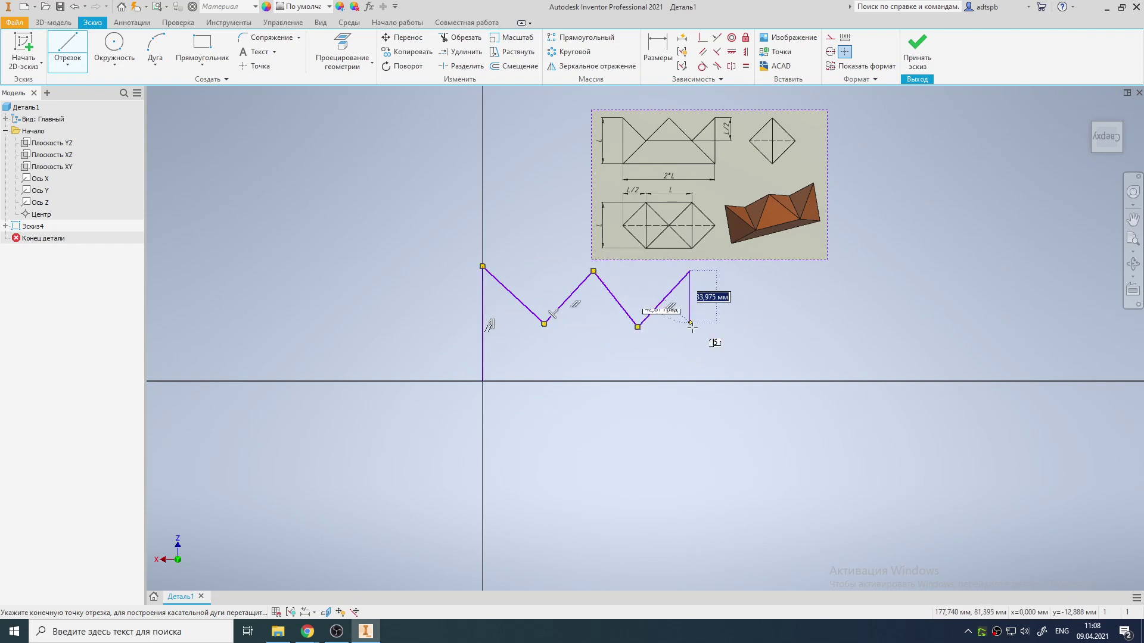
left_click(690, 271)
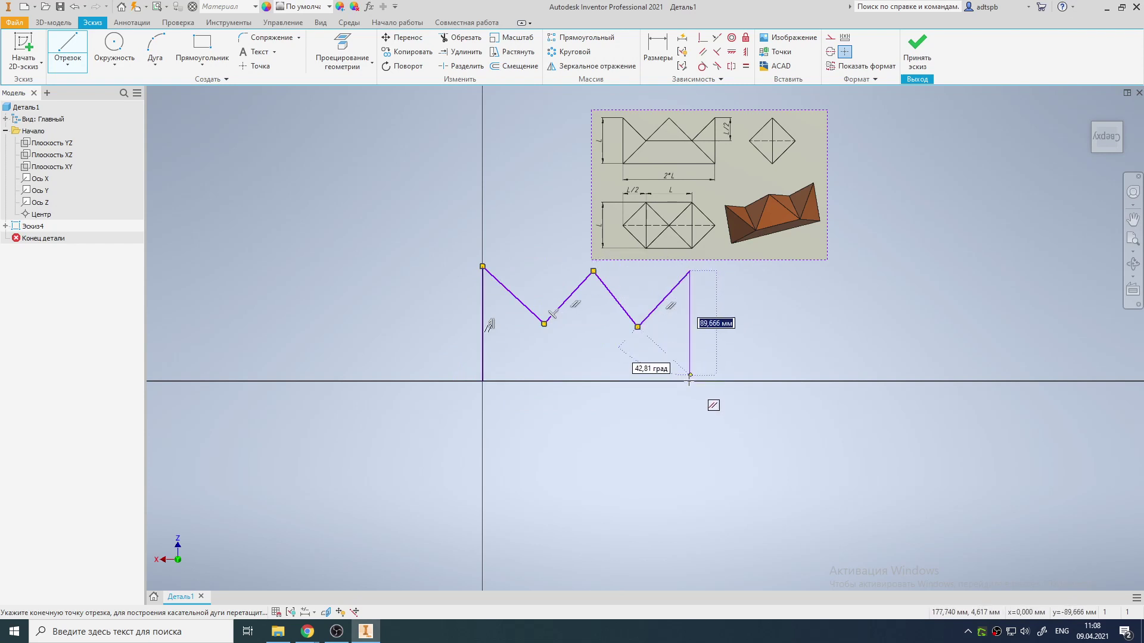
left_click(690, 382)
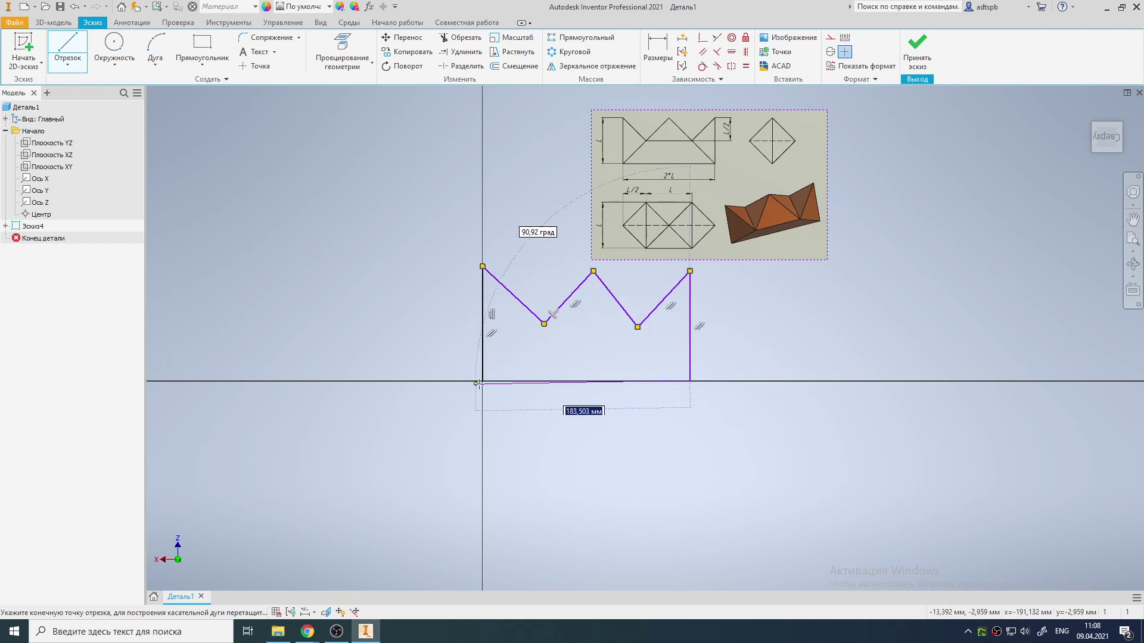
left_click(483, 381)
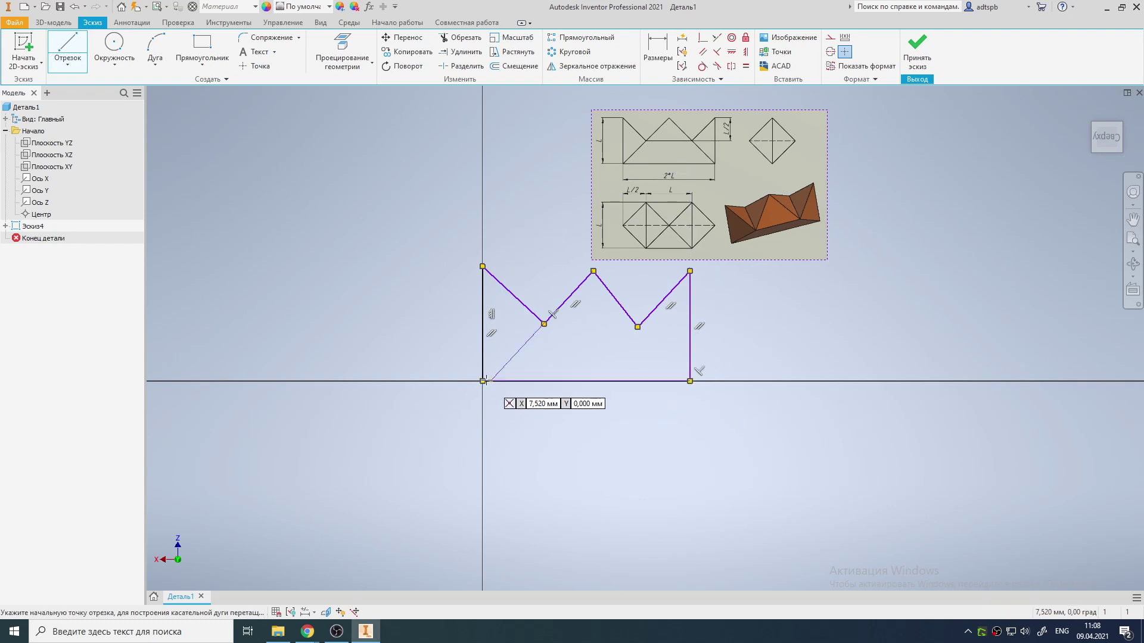
key("Escape")
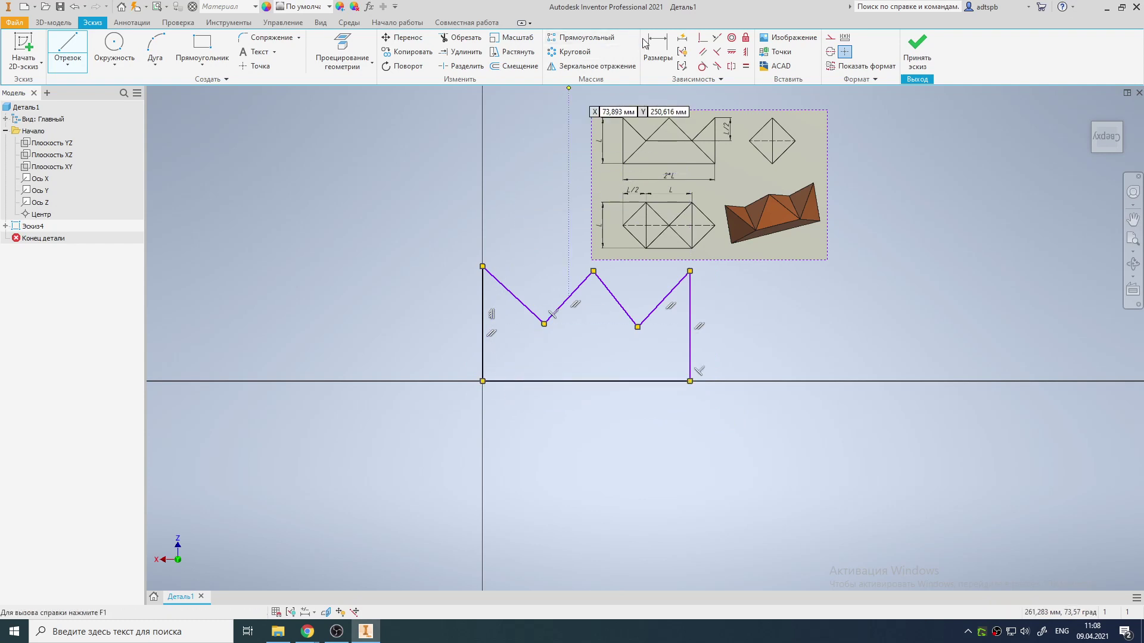
Dimension the vertical line at the origin and set its length to the parameter L
key("d")
left_click(483, 301)
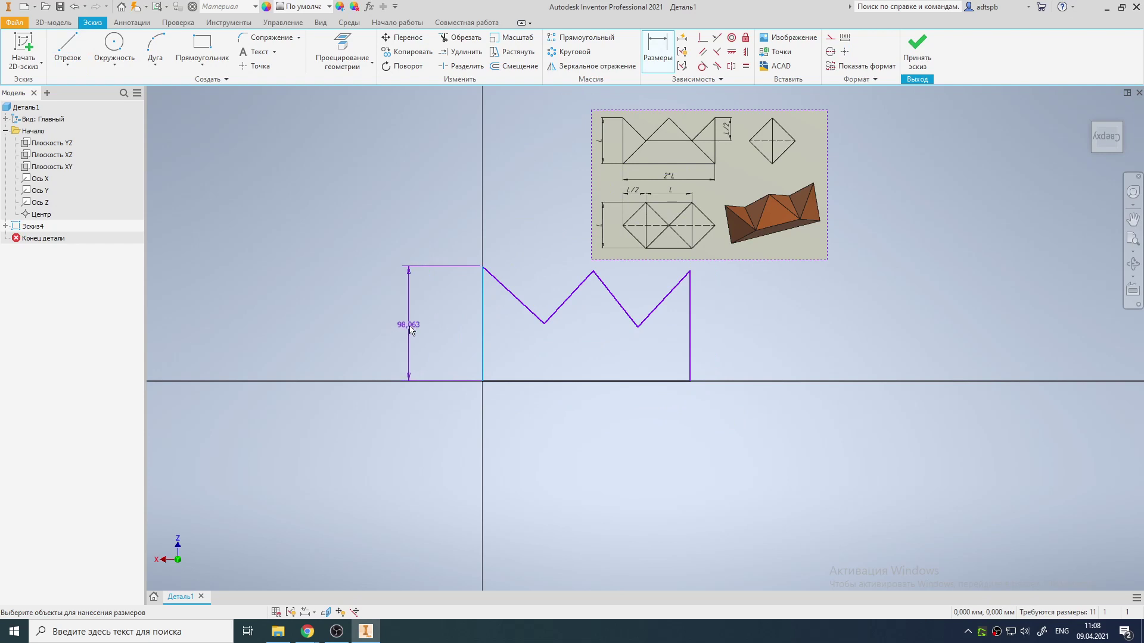
left_click(417, 325)
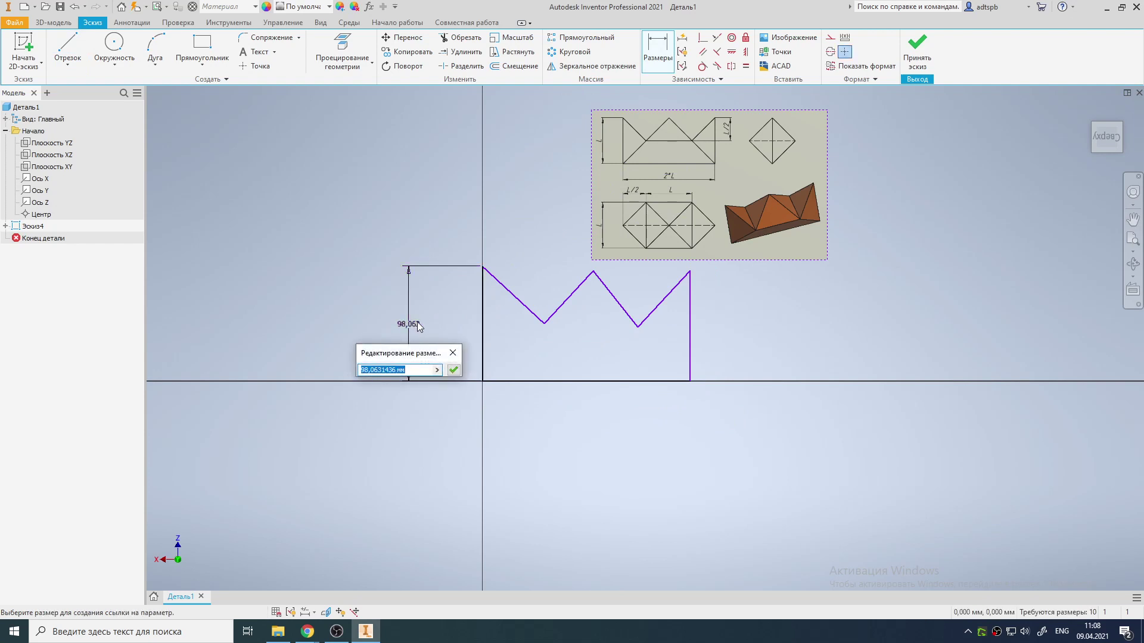
type("L")
key("Return")
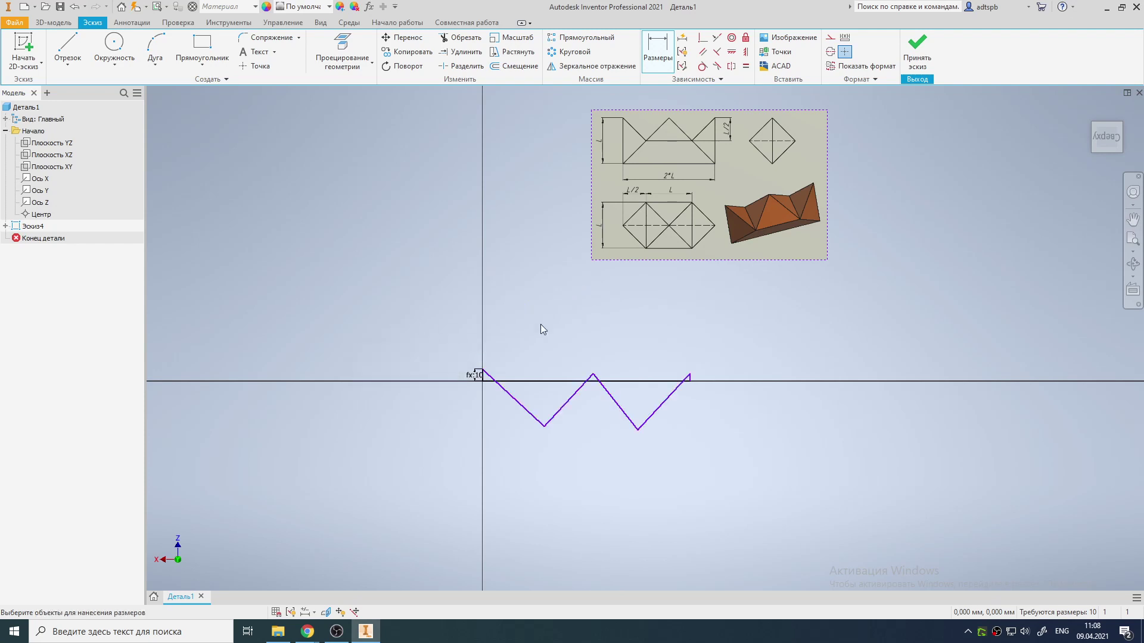
scroll(554, 438, "up", 5)
scroll(554, 439, "down", 3)
key("Escape")
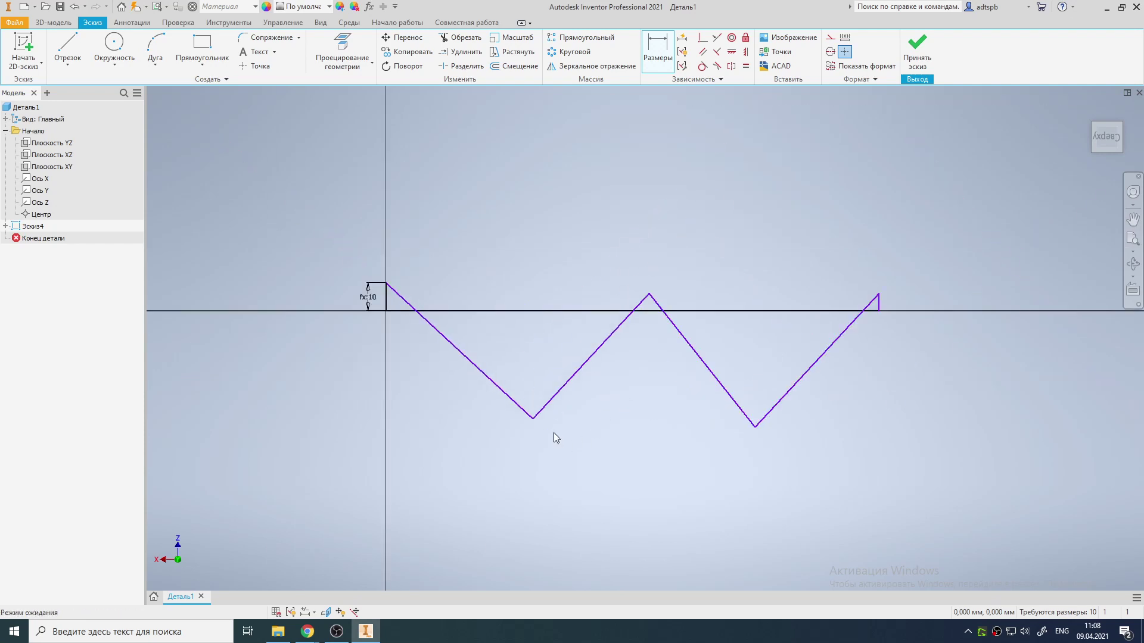
Reposition the profile's peaks, notches and far side near the dimensioned edge to restore the zigzag shape at the reduced size
left_click_drag(534, 419, 403, 303)
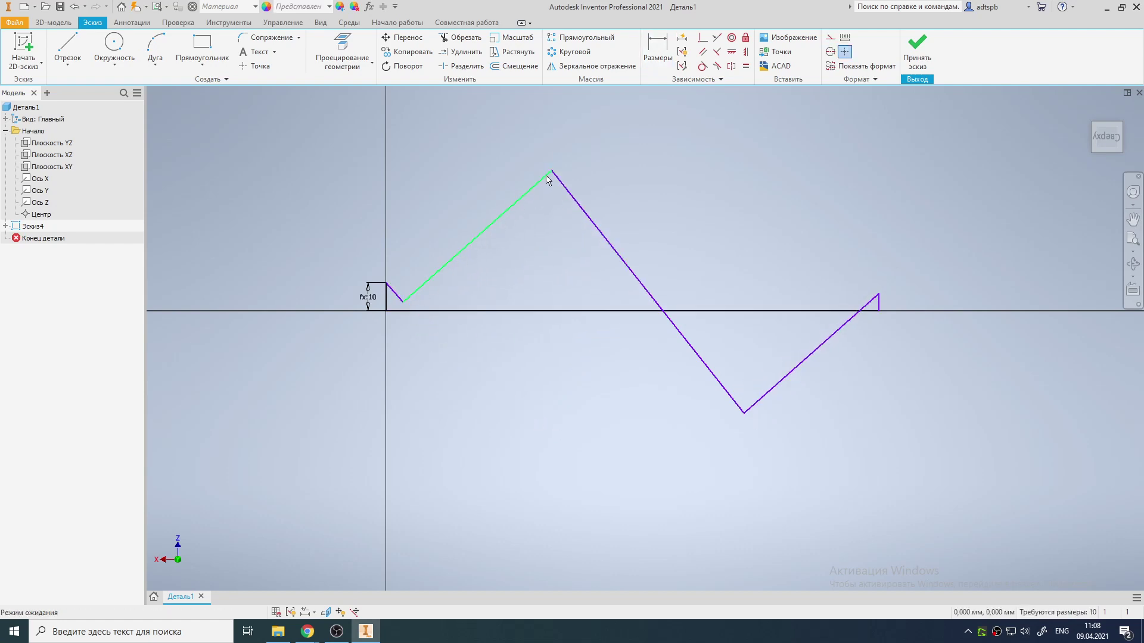
mouse_move(551, 173)
left_mouse_down()
mouse_move(399, 215)
mouse_move(405, 280)
mouse_move(466, 305)
mouse_move(420, 305)
left_mouse_up()
scroll(400, 445, "down", 7)
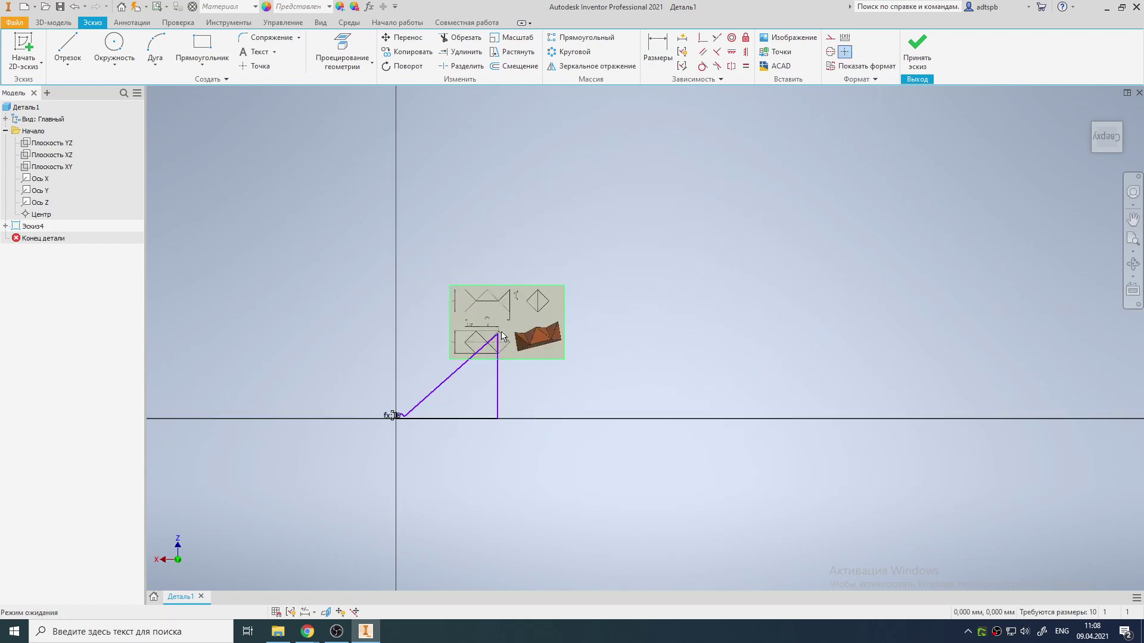
left_click_drag(396, 416, 410, 418)
scroll(395, 430, "up", 10)
left_click_drag(572, 288, 551, 238)
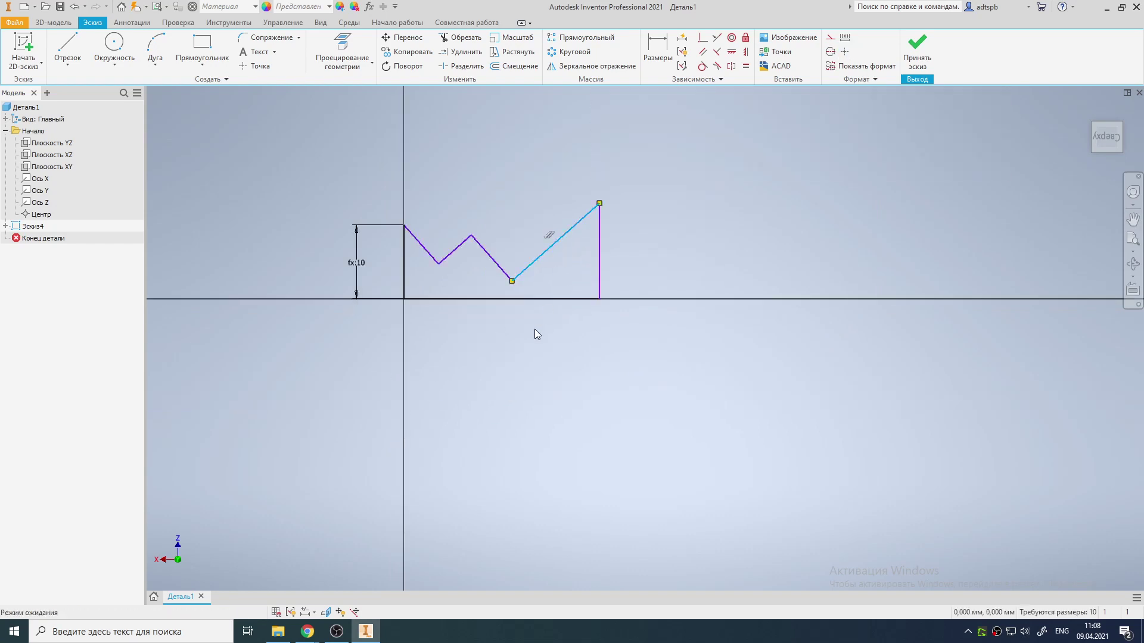
scroll(527, 292, "up", 3)
left_click(527, 293)
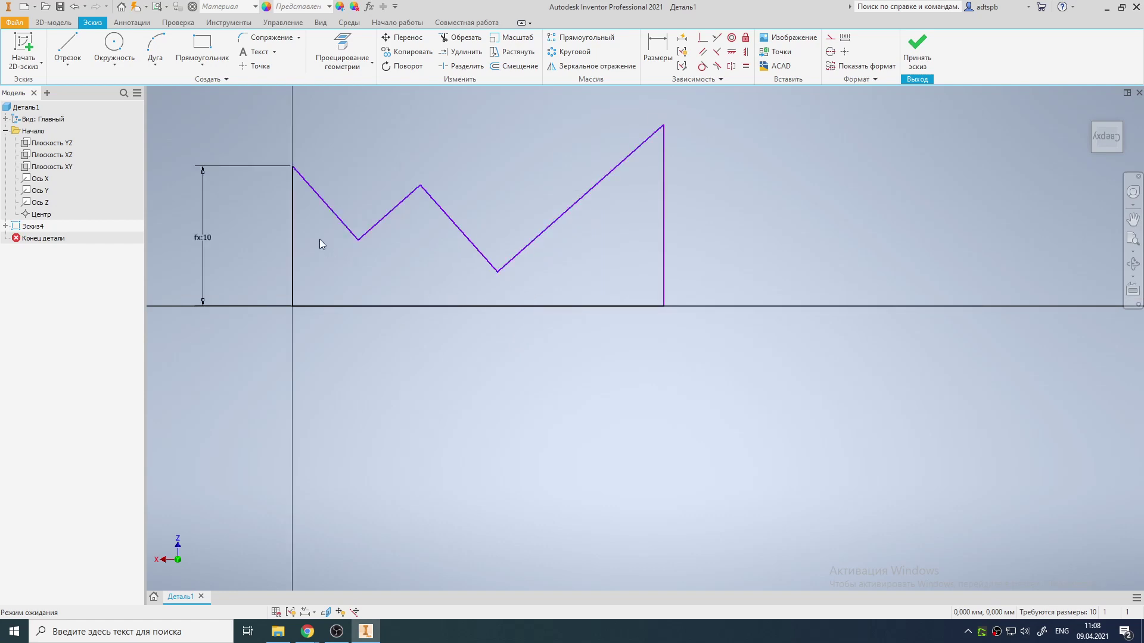
Apply an Equal constraint to the four slanted lines of the zigzag
left_click(329, 208)
left_click(394, 211, "ctrl")
left_click(447, 219, "ctrl")
left_click(539, 237, "ctrl")
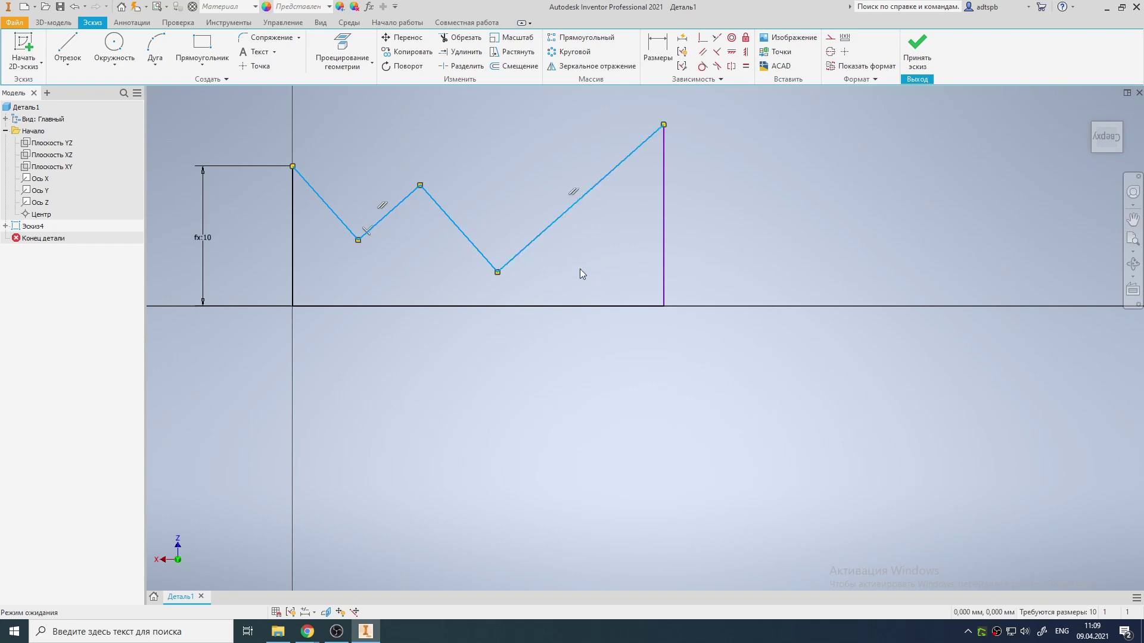
key("equal")
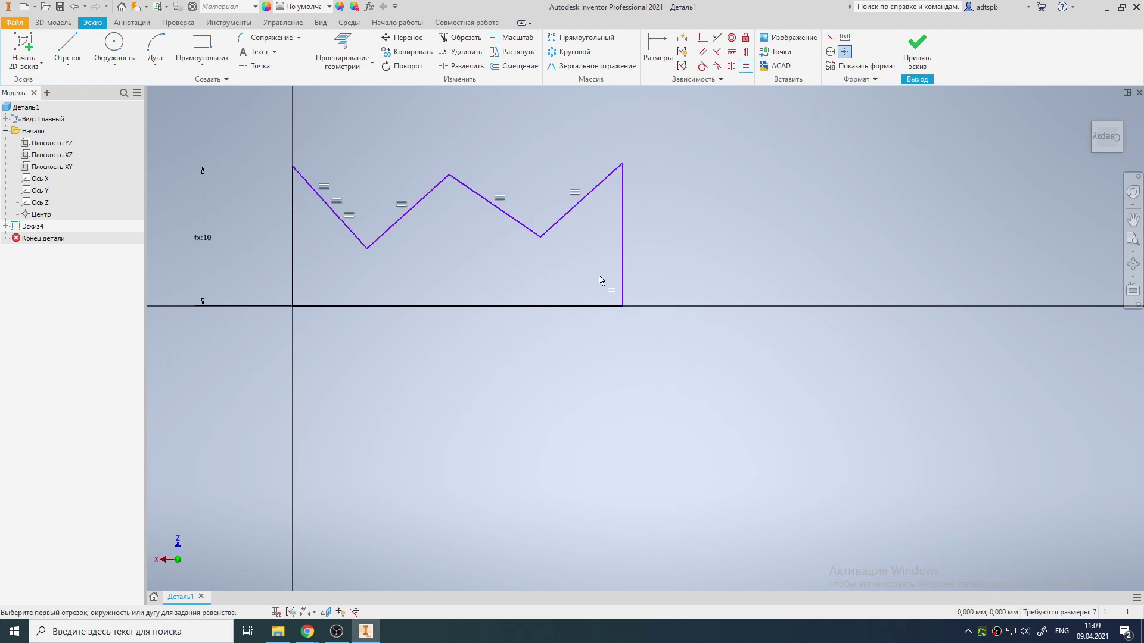
key("Escape")
Place a sketch point at the midpoint of the base line and make it coincident with the first slanted line
left_click(258, 66)
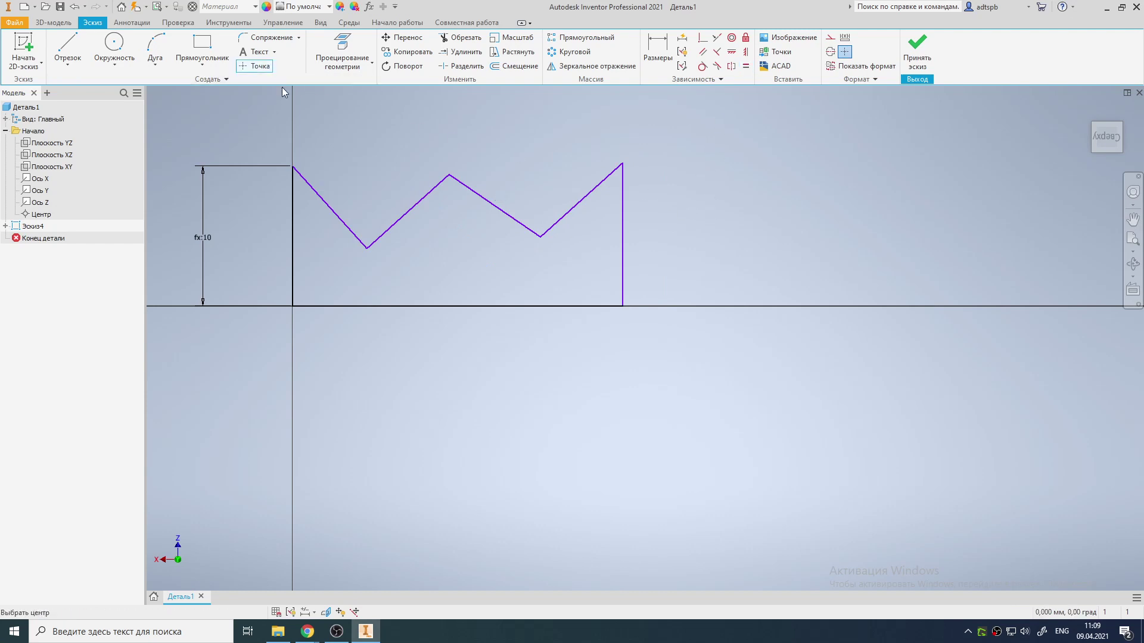
left_click(458, 306)
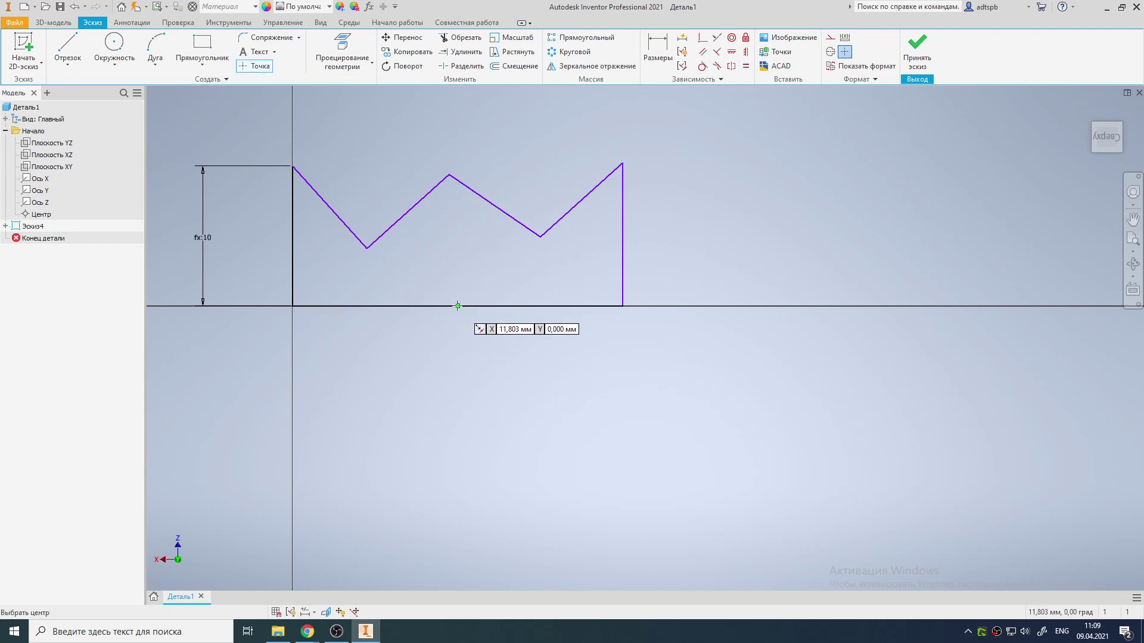
left_click(703, 38)
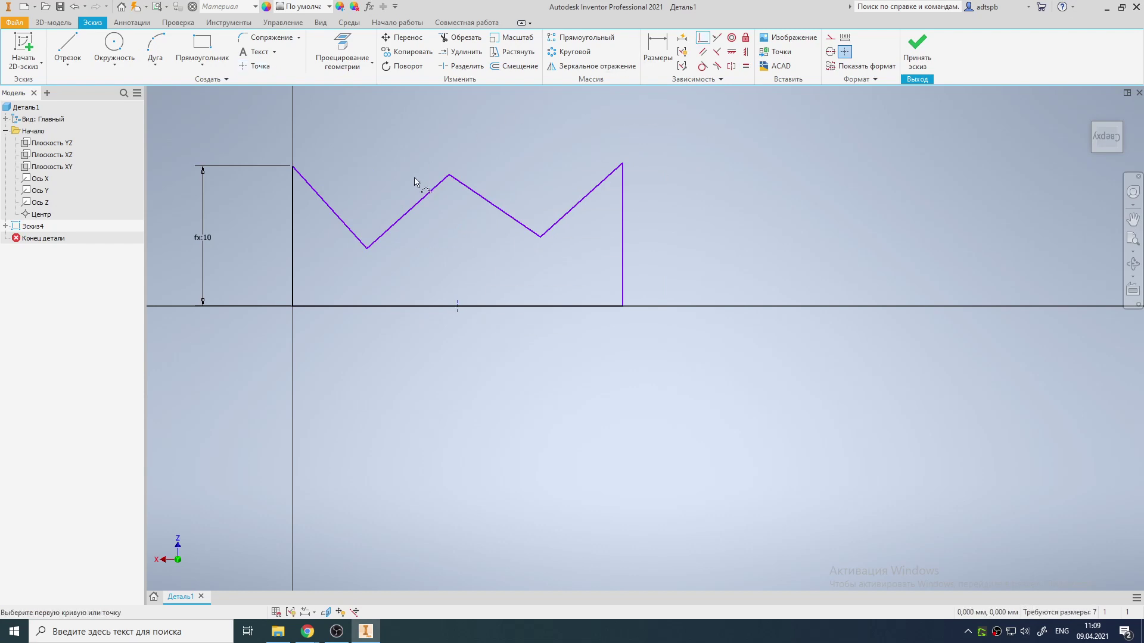
left_click(353, 237)
left_click(455, 307)
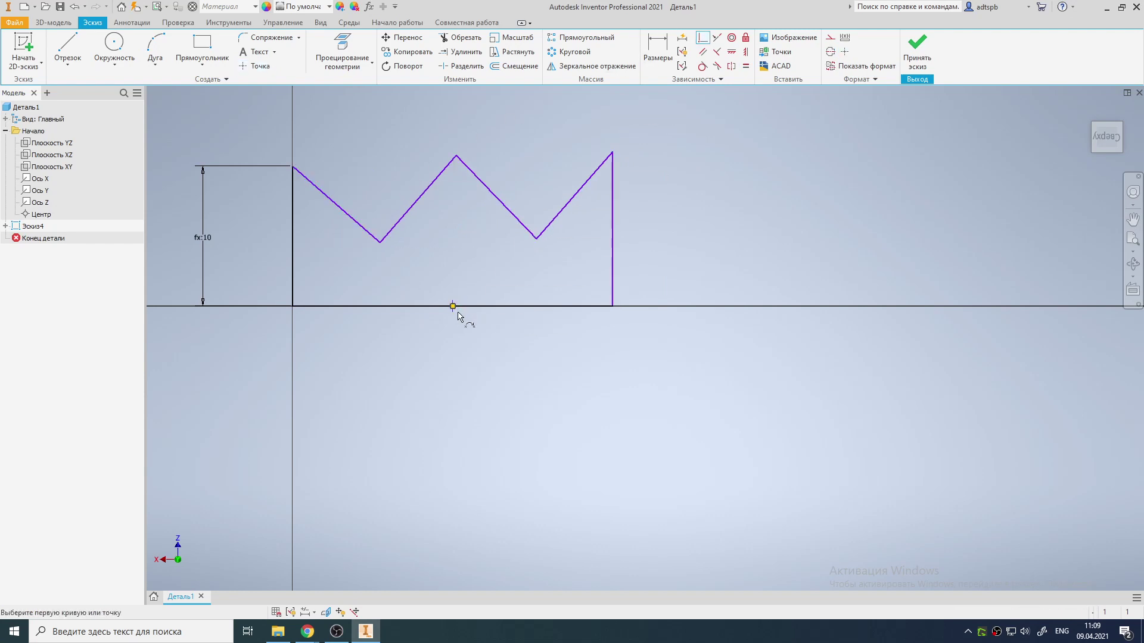
Make the second slanted line coincident with the origin and the third slanted line coincident with the base's far corner
left_click(407, 221)
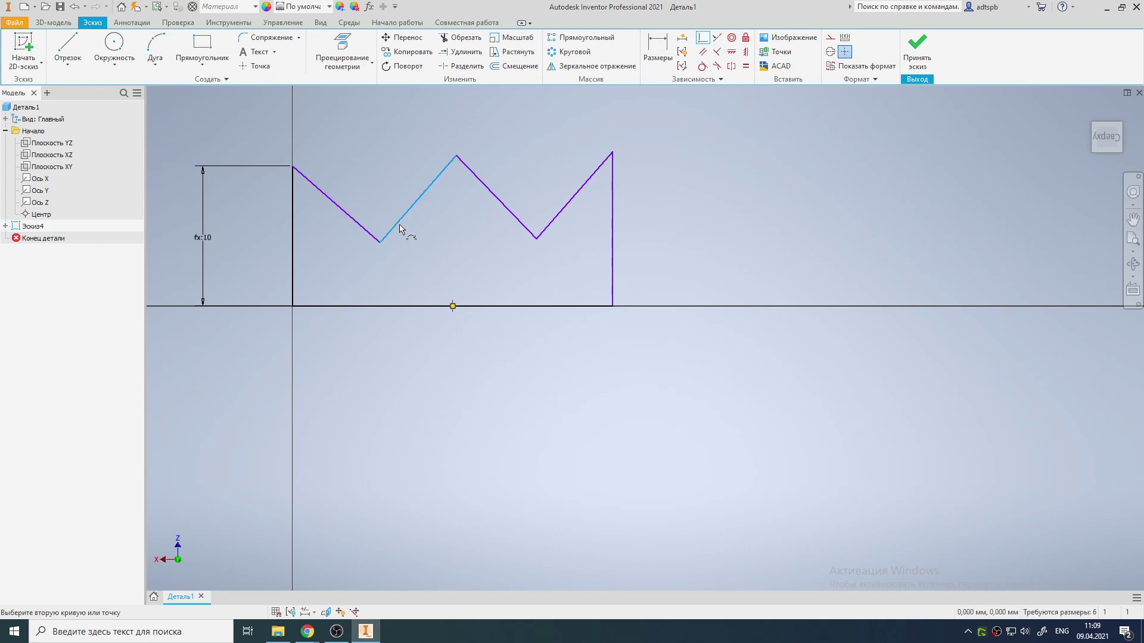
left_click(294, 308)
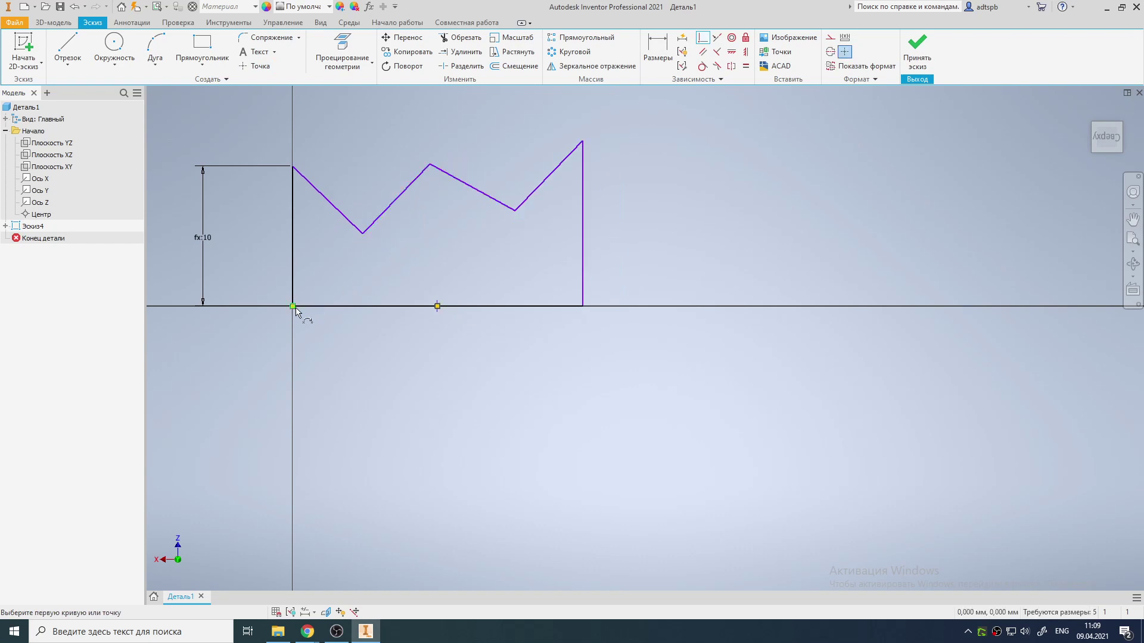
left_click(468, 184)
left_click(582, 302)
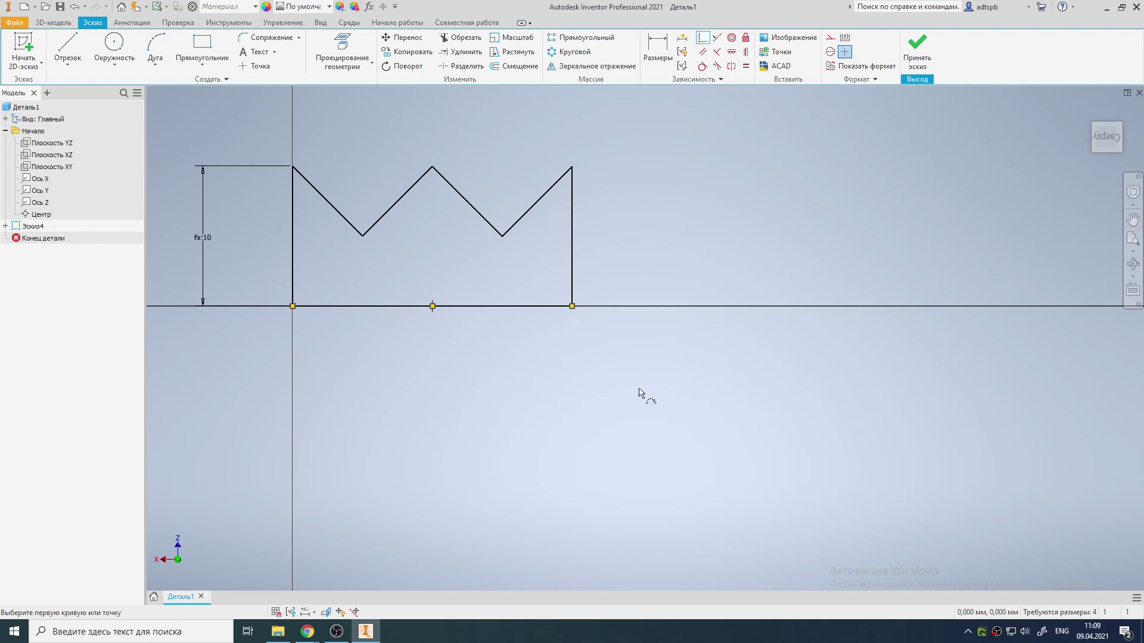
Extrude the zigzag profile symmetrically about the sketch plane by the distance L
scroll(725, 384, "down", 3)
scroll(715, 380, "up", 3)
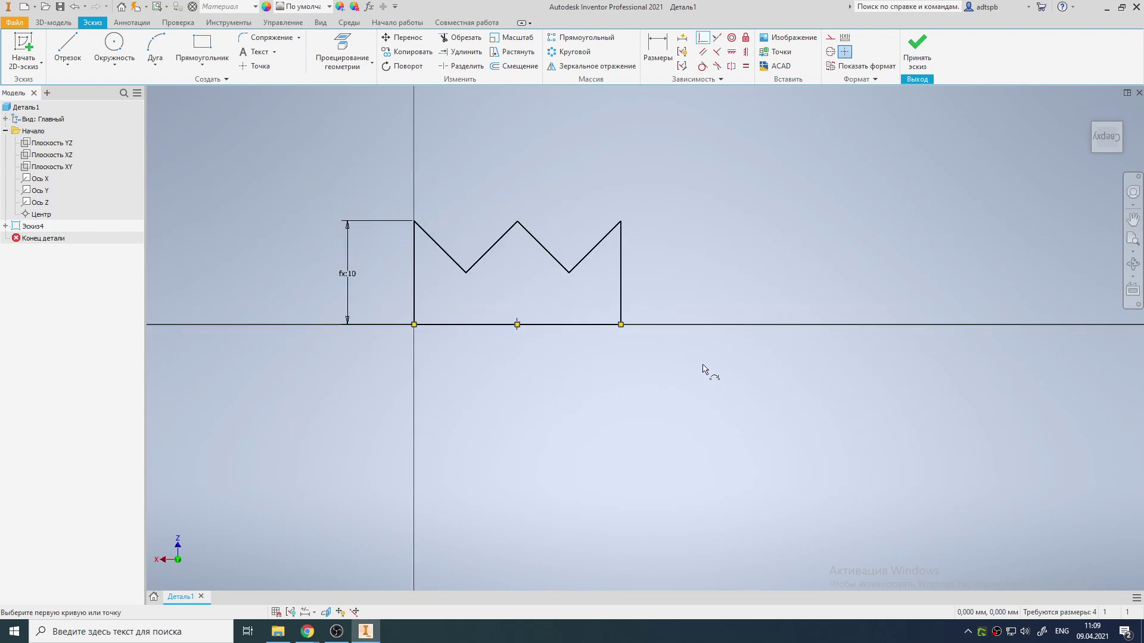
key("e")
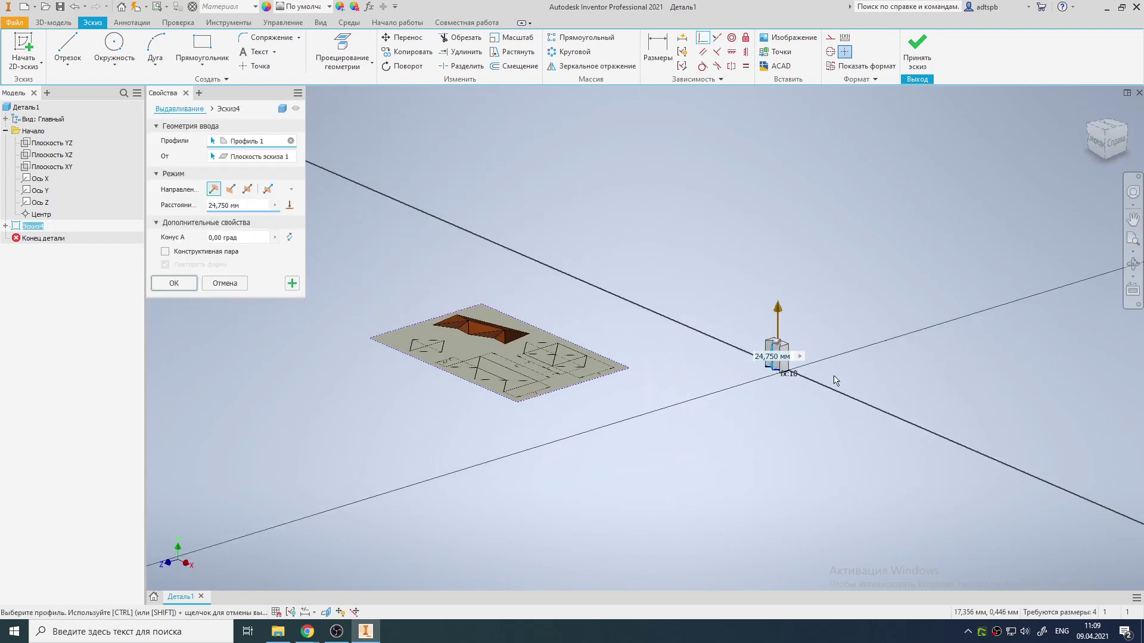
scroll(792, 379, "up", 3)
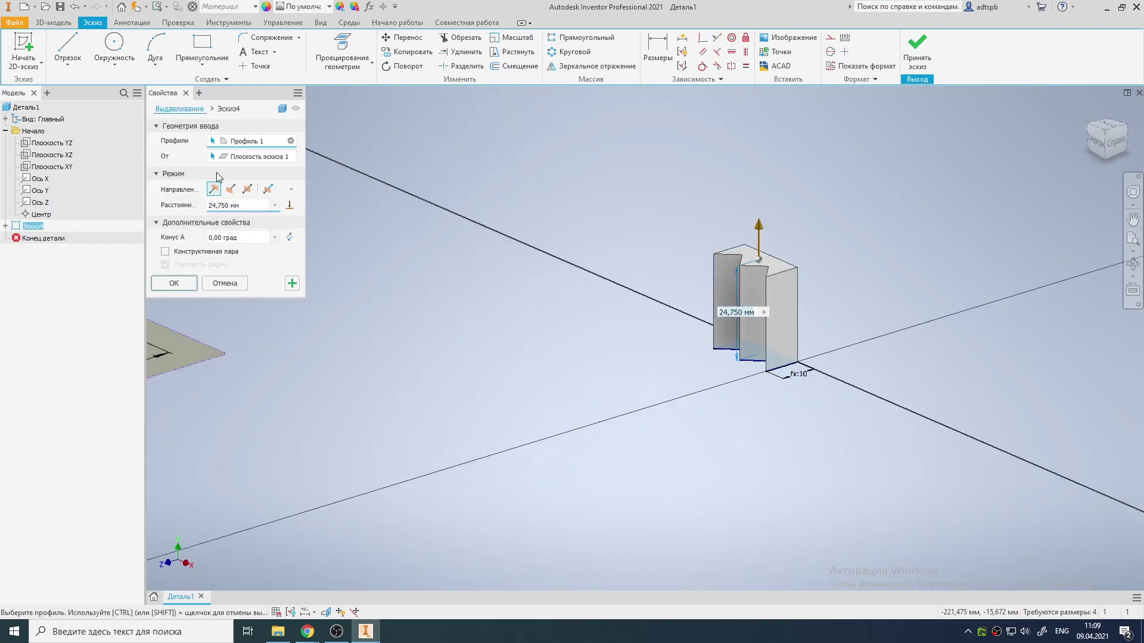
left_click(248, 191)
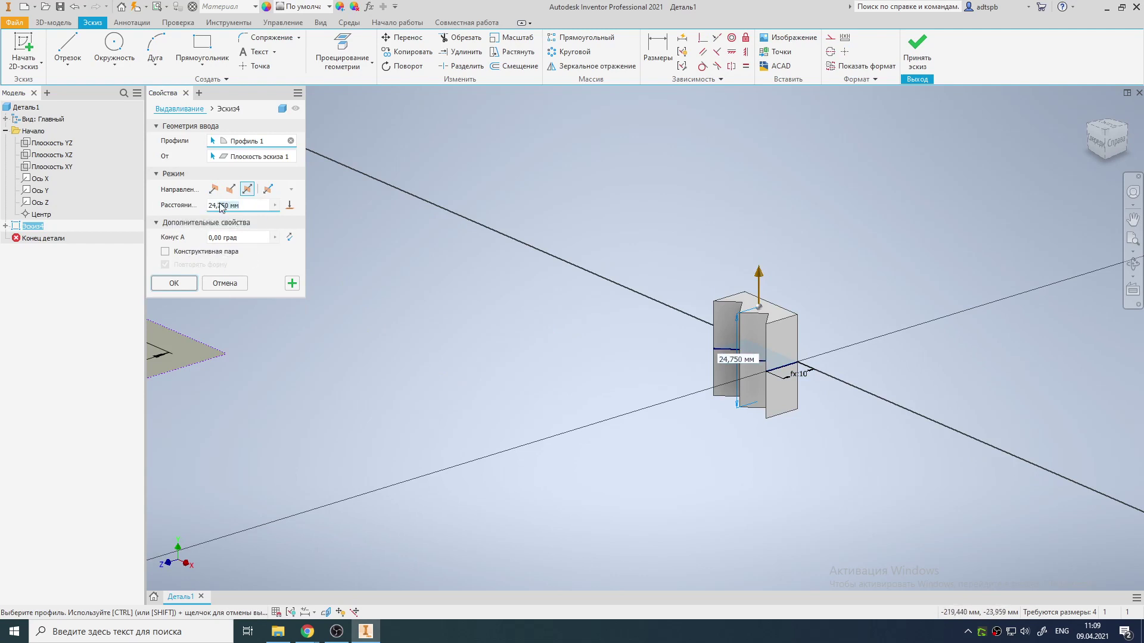
type("L")
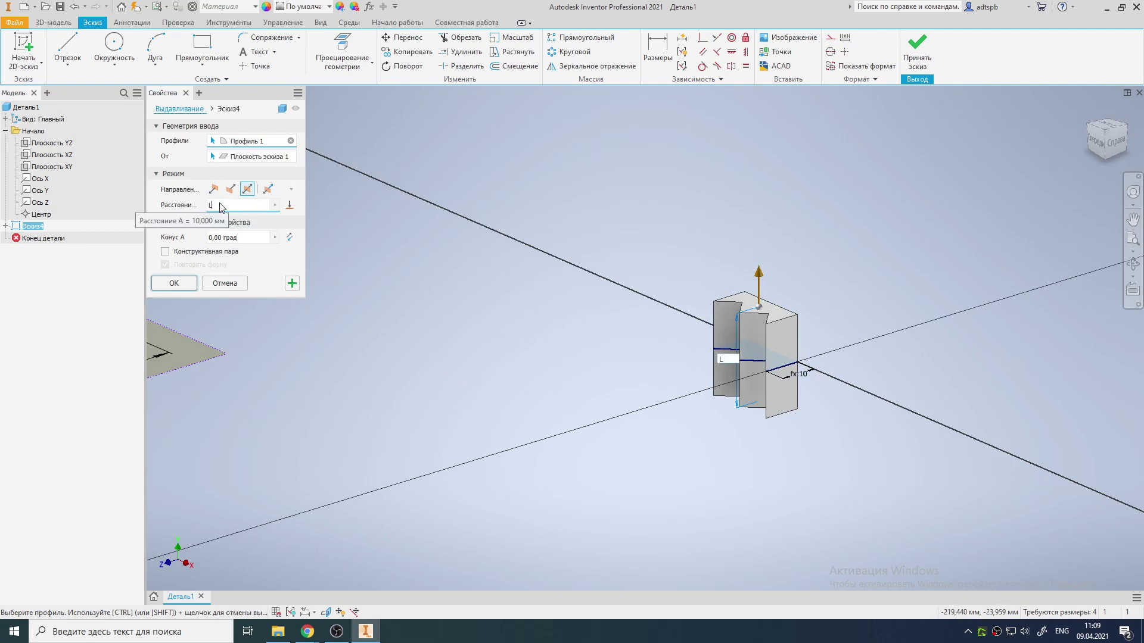
key("Return")
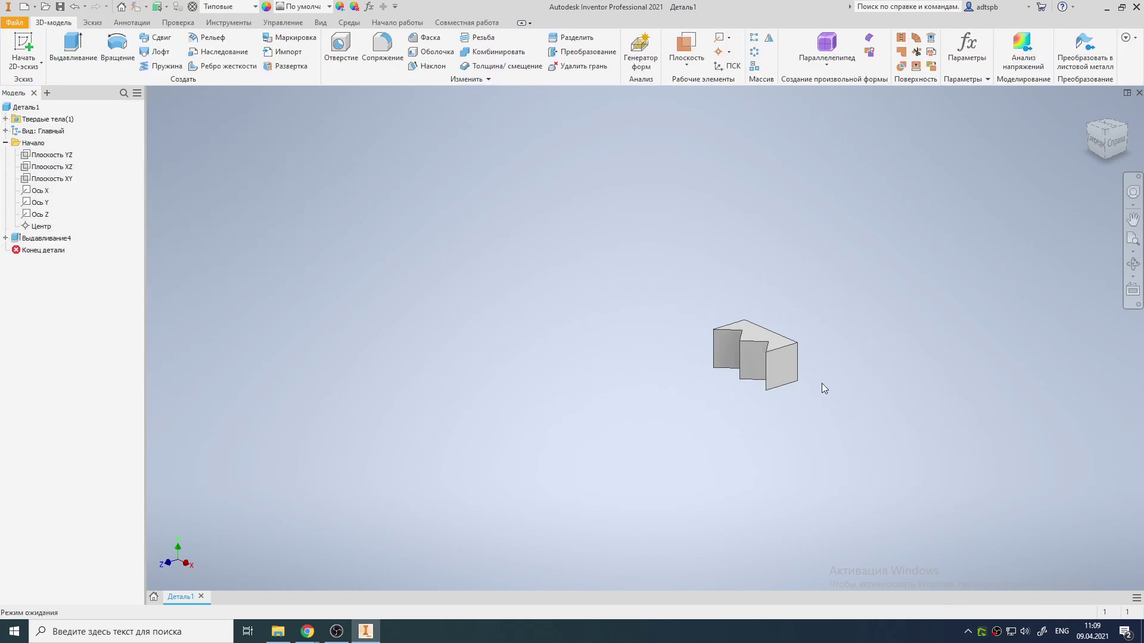
Start a sketch on the body's square end face and project its outline as construction geometry
left_click(789, 374)
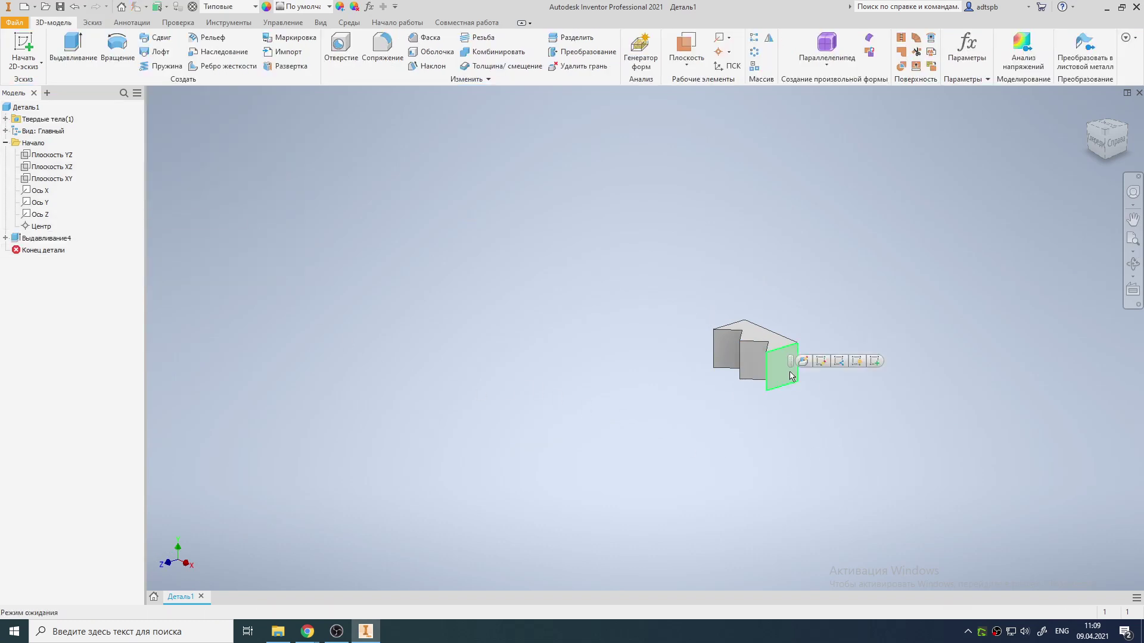
key("s")
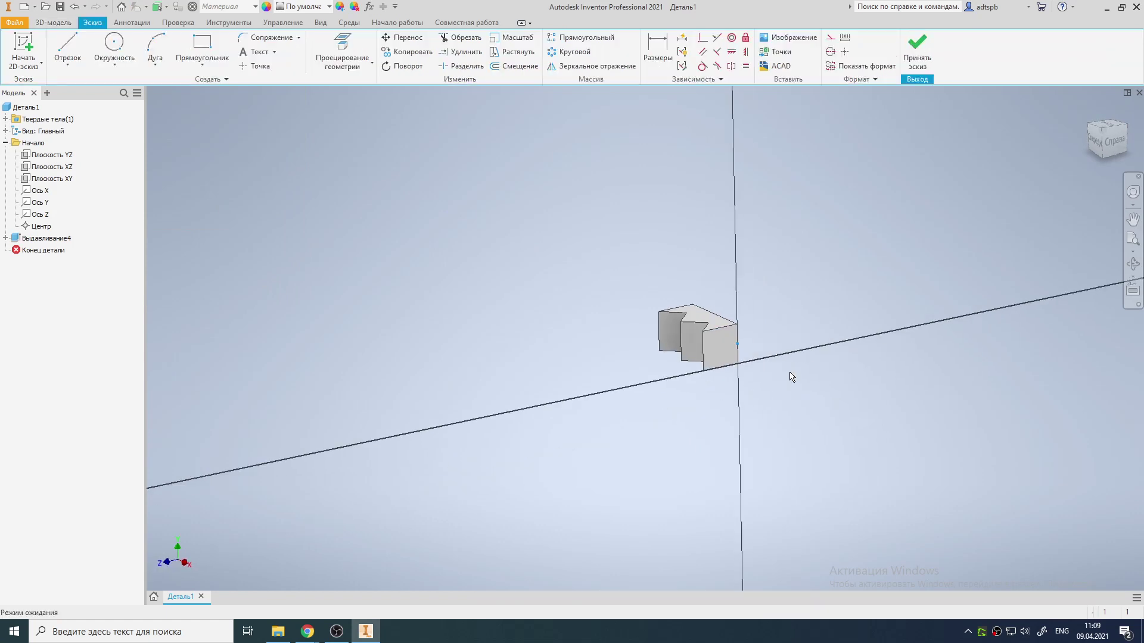
scroll(669, 368, "down", 3)
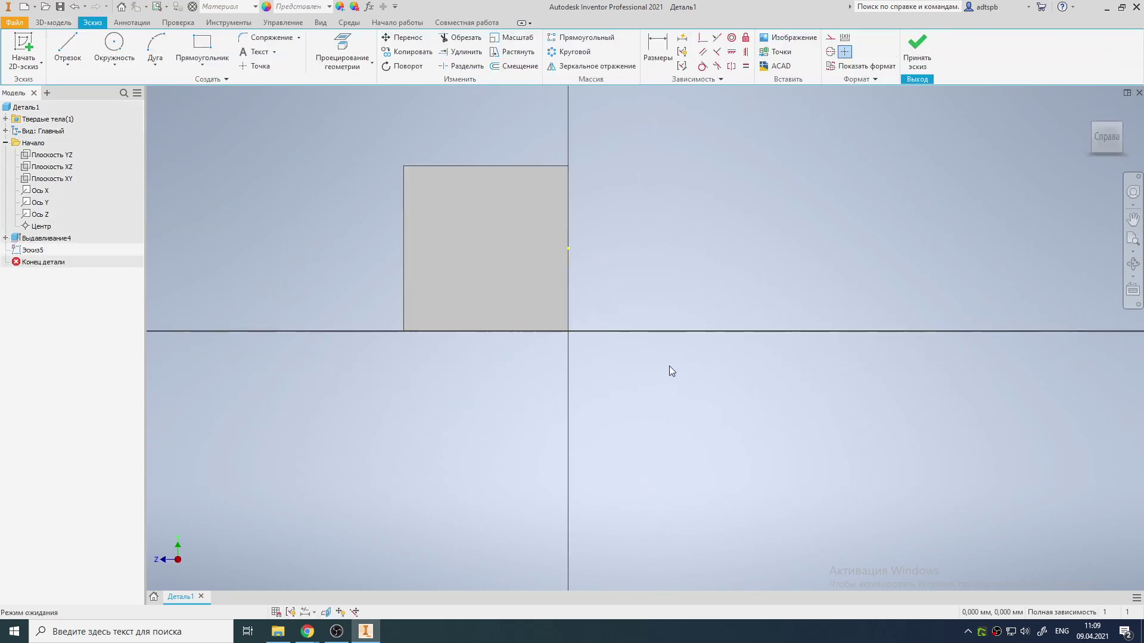
left_click(830, 37)
left_click(327, 49)
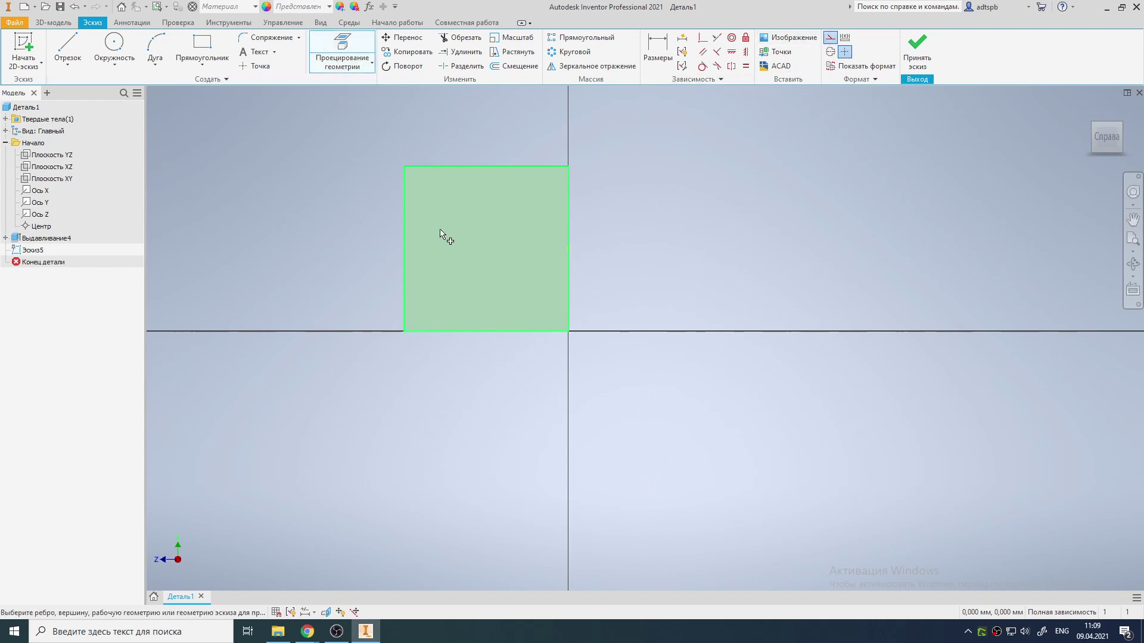
left_click(442, 235)
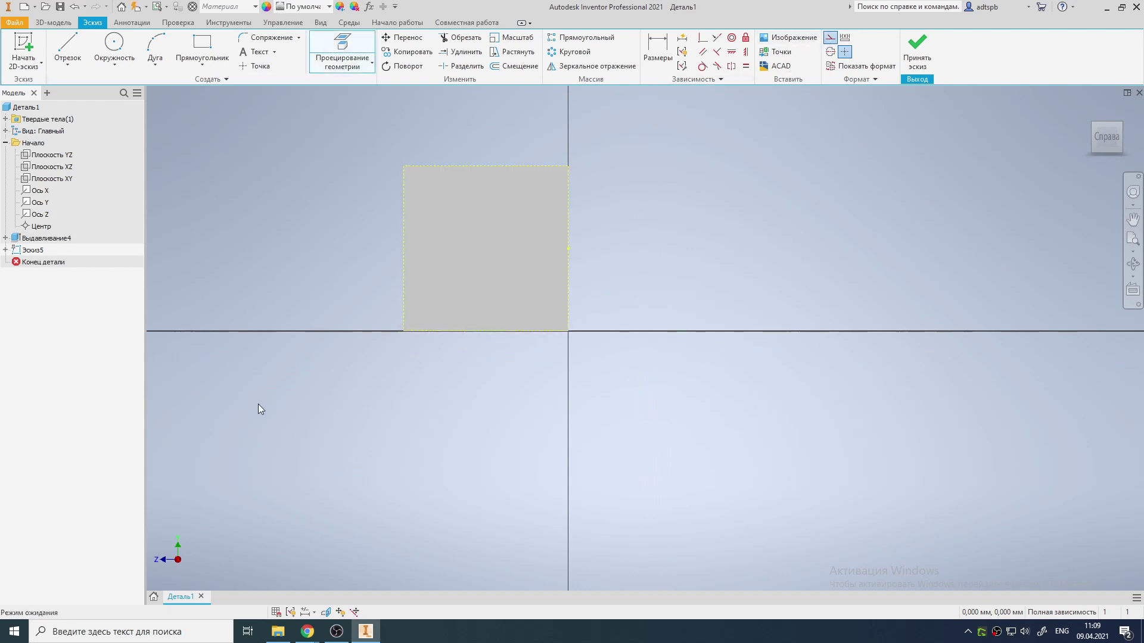
Draw a diamond of four regular lines joining the midpoints of the projected square's sides
left_click(67, 48)
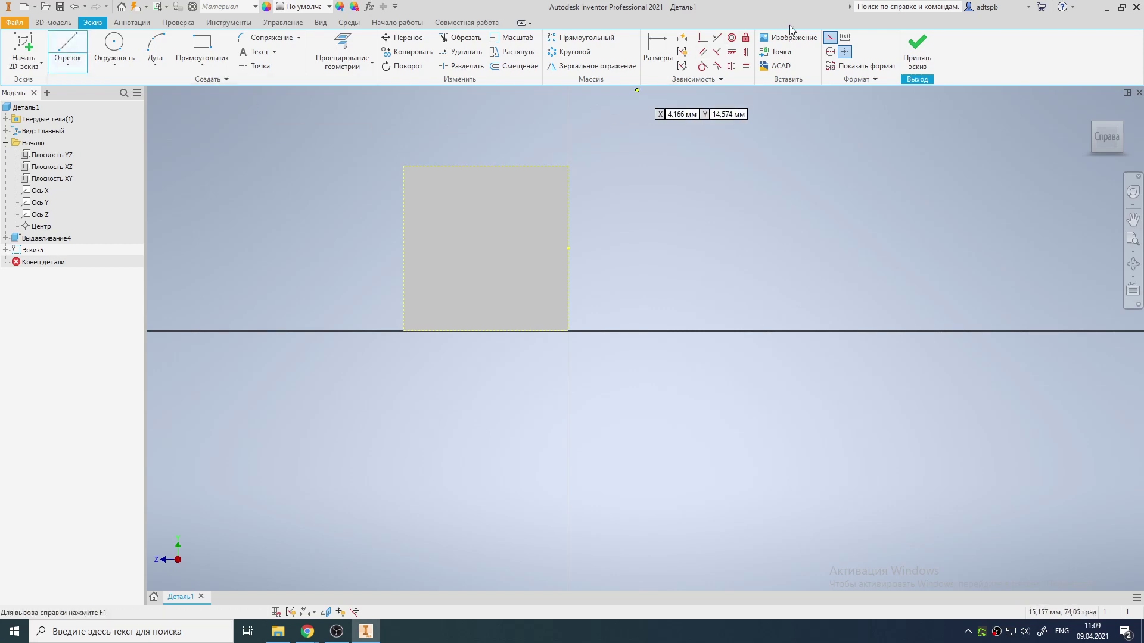
left_click(830, 37)
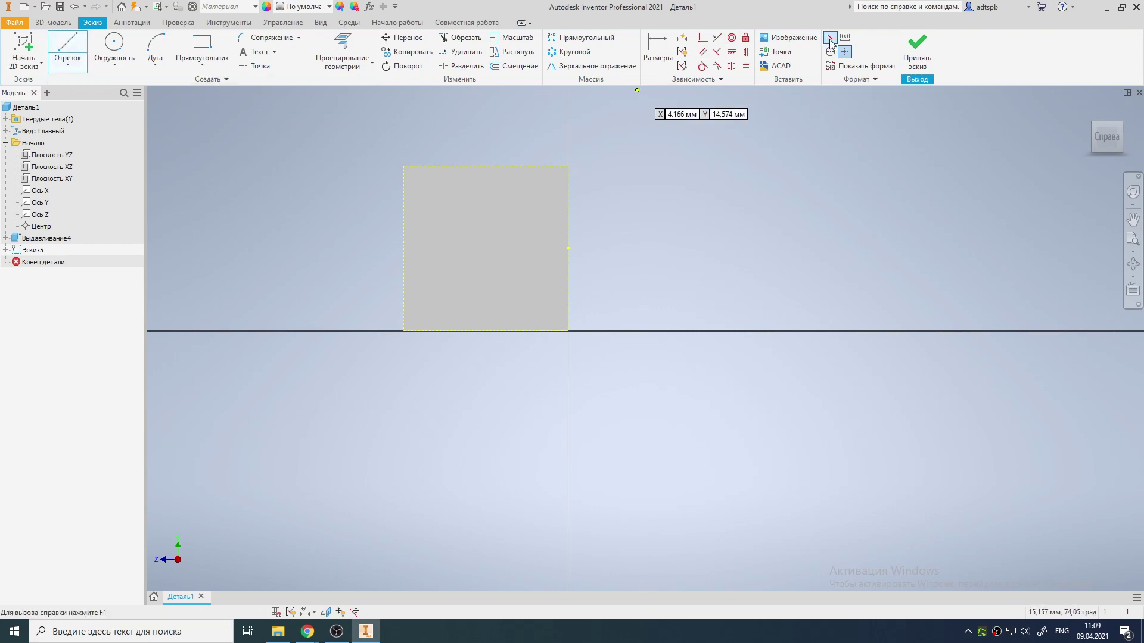
left_click(567, 248)
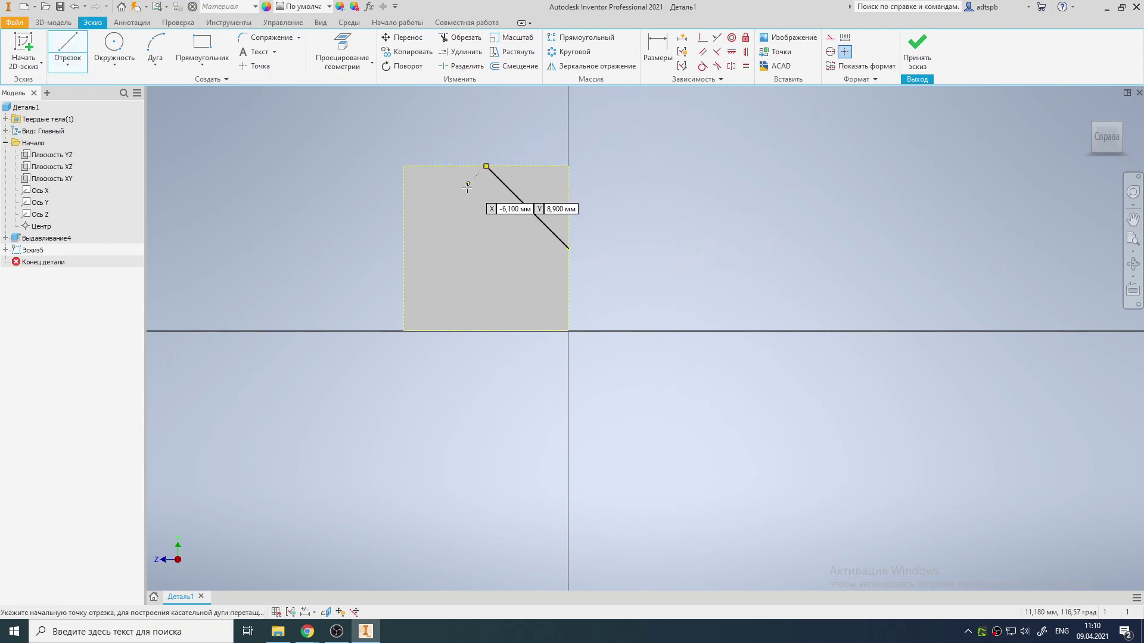
left_click(486, 166)
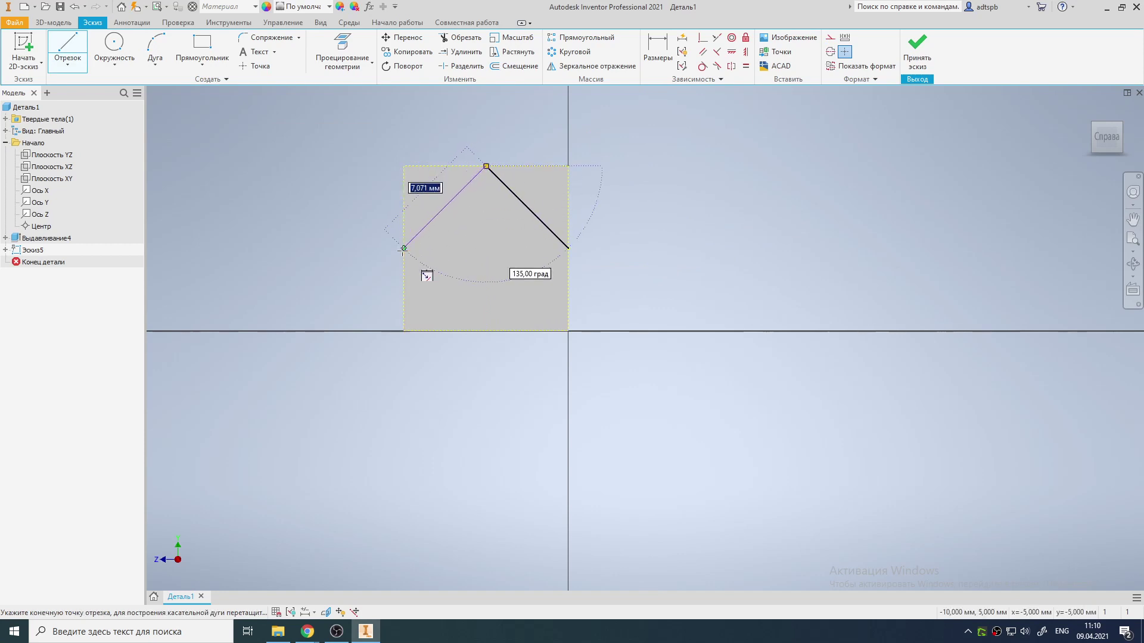
double_click(403, 248)
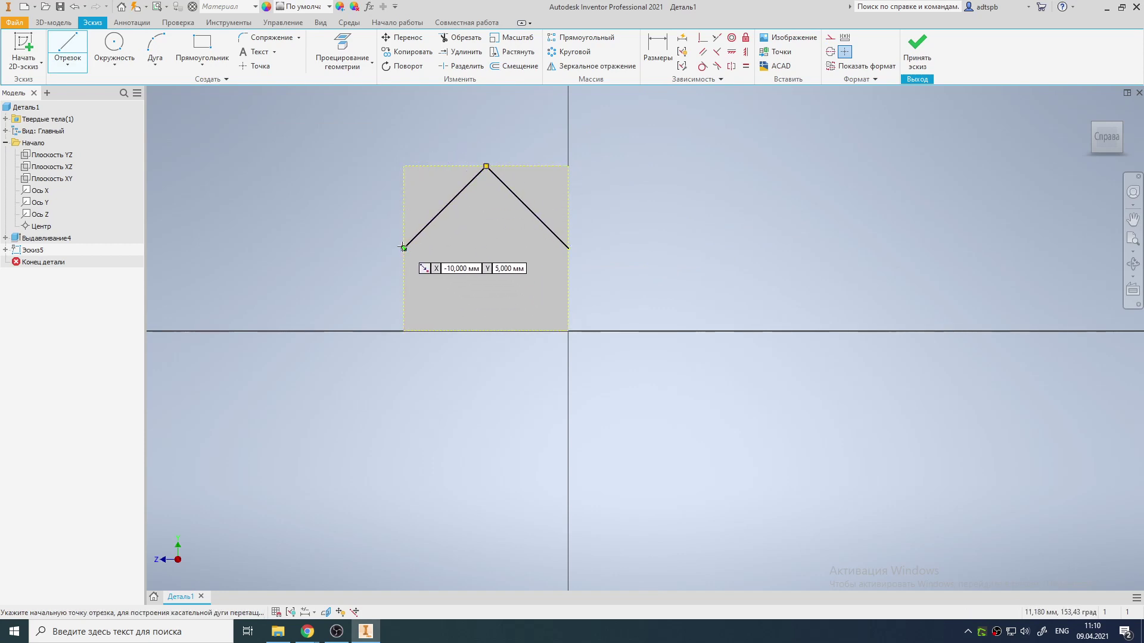
left_click(404, 248)
left_click(485, 331)
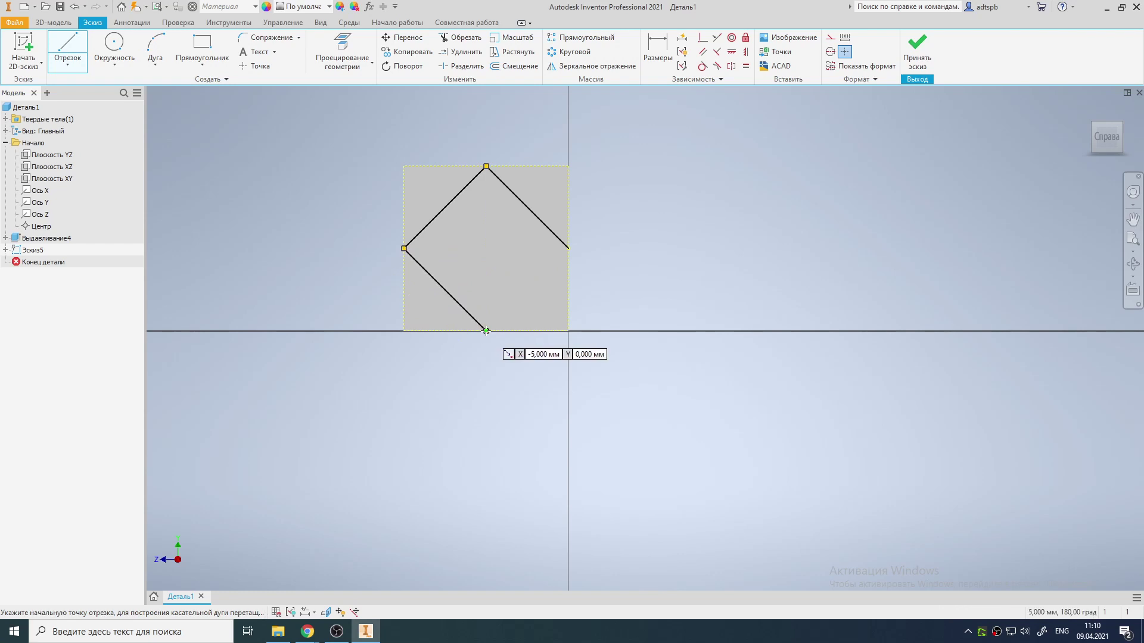
double_click(567, 248)
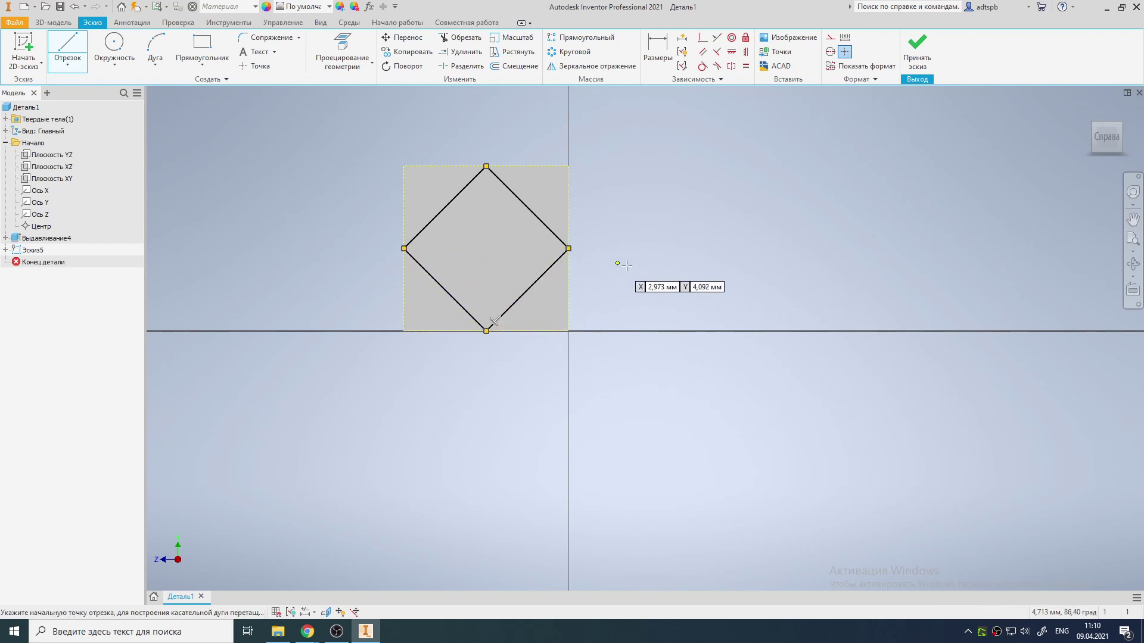
Extrude the diamond 27.25 mm through the body in the reversed direction, using the Intersect operation
middle_click_drag(659, 266, 619, 310, "shift")
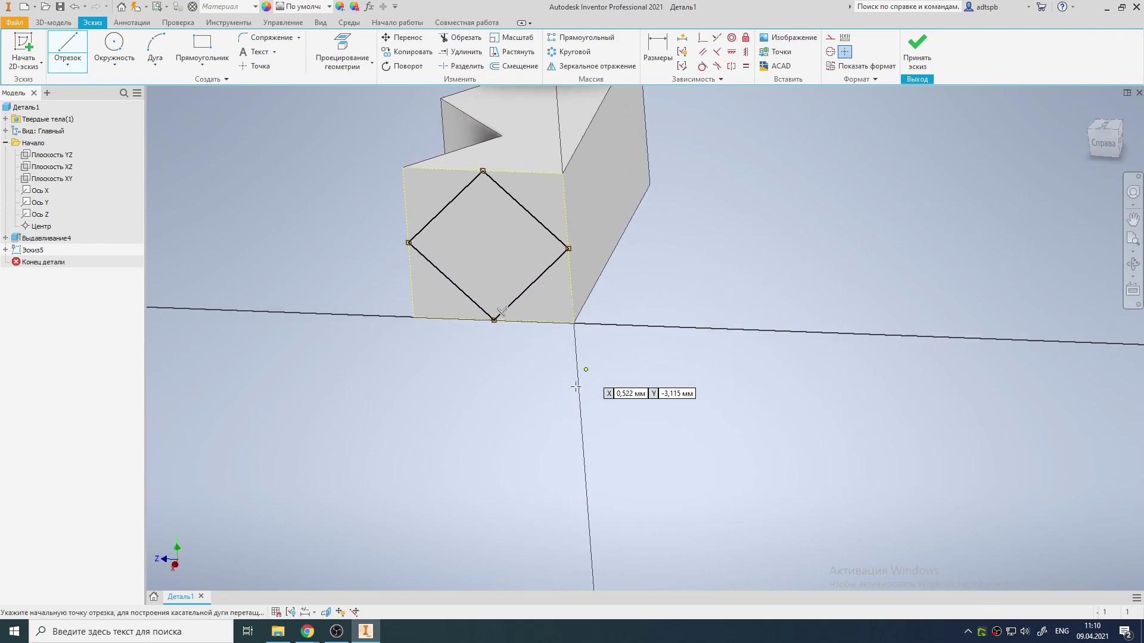
scroll(528, 434, "down", 2)
key("e")
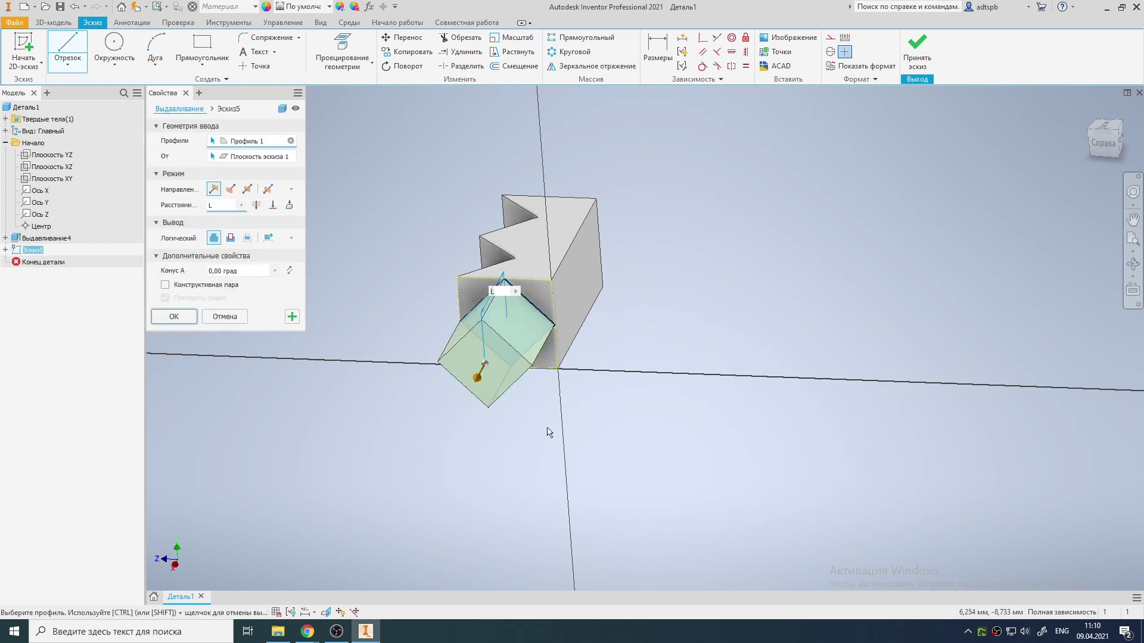
left_click(231, 190)
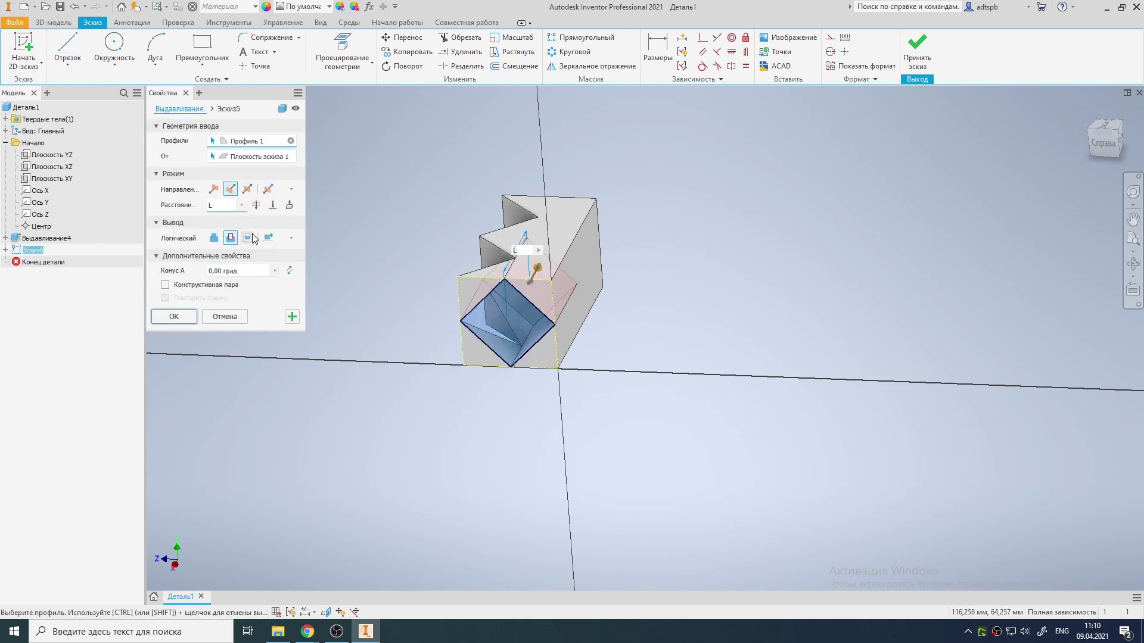
left_click(247, 237)
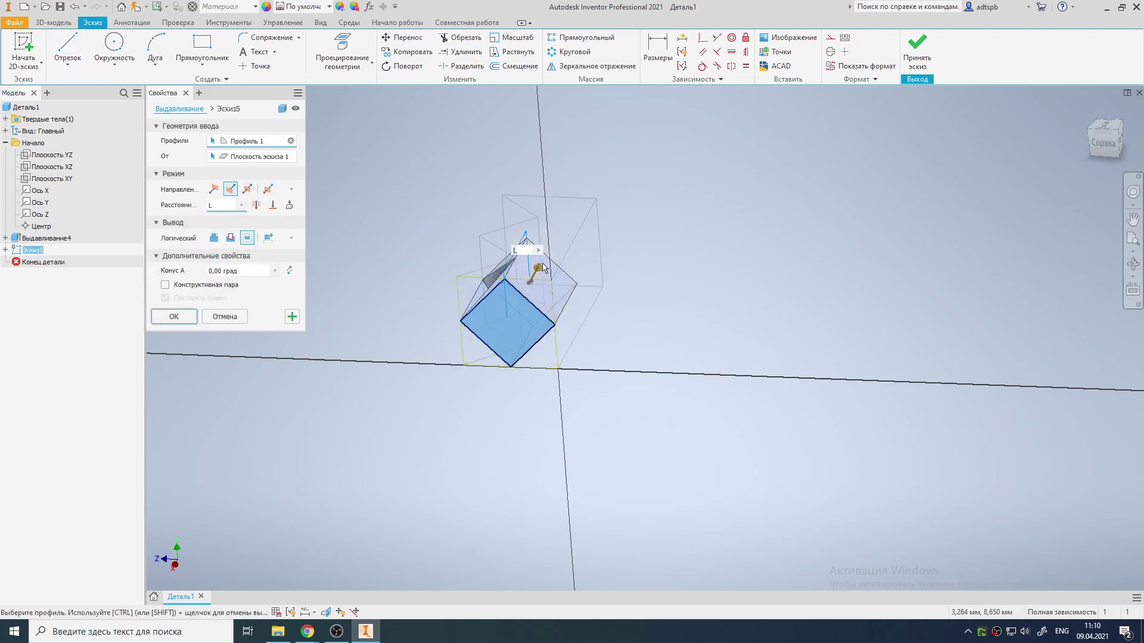
left_click_drag(543, 271, 522, 232)
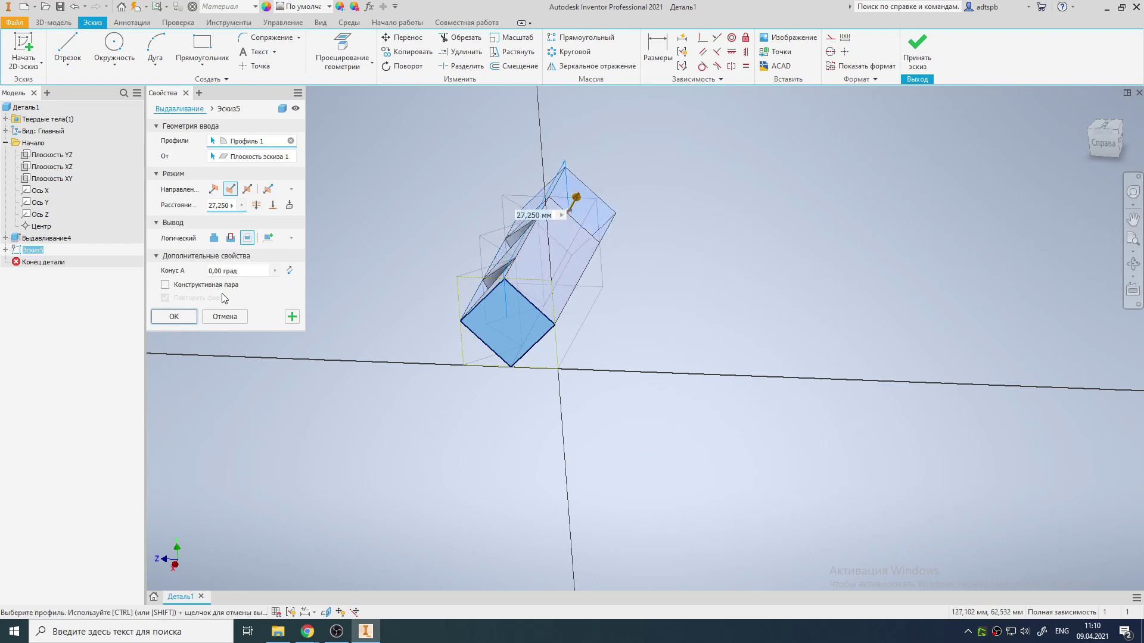
left_click(174, 316)
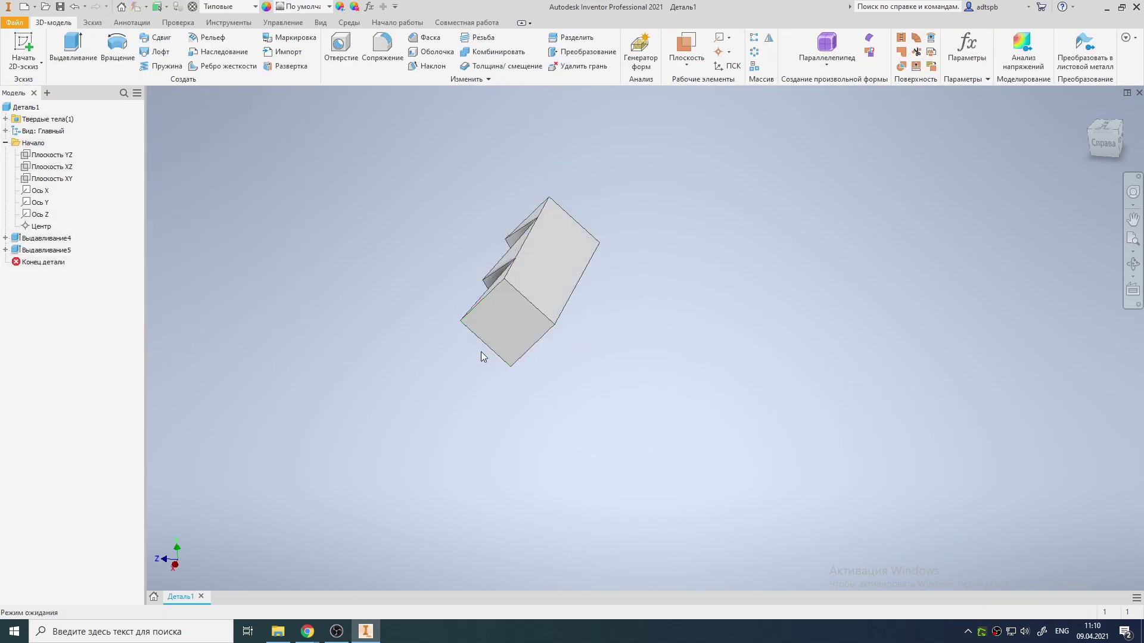
Start a sketch on the XY plane with the sliced view on and project edges of the notched body into it
left_click(29, 178)
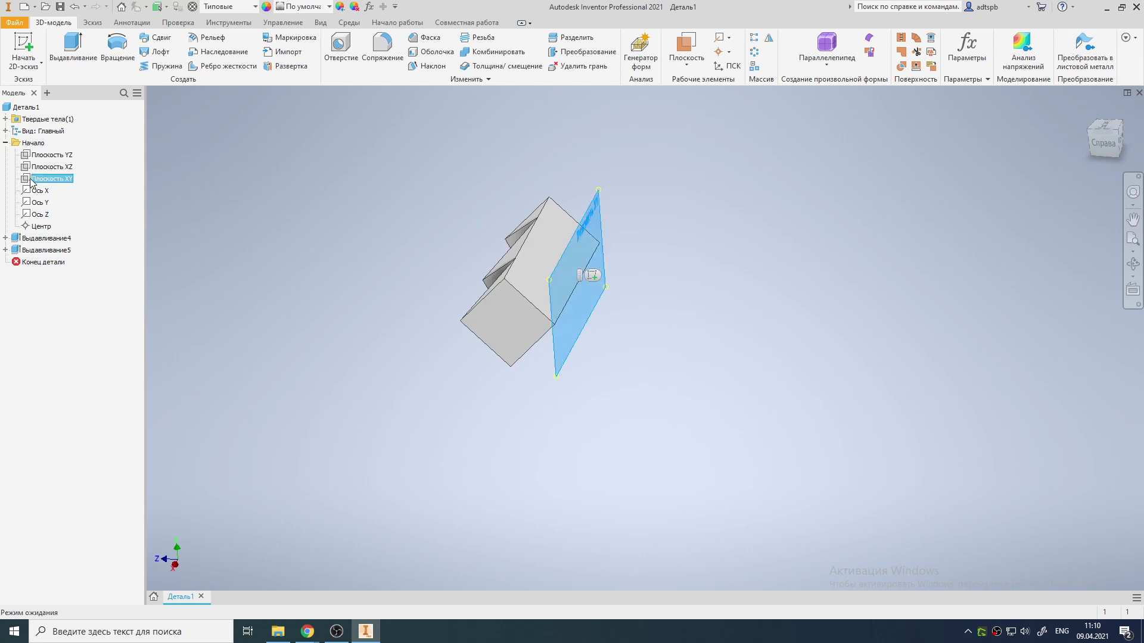
left_click(593, 276)
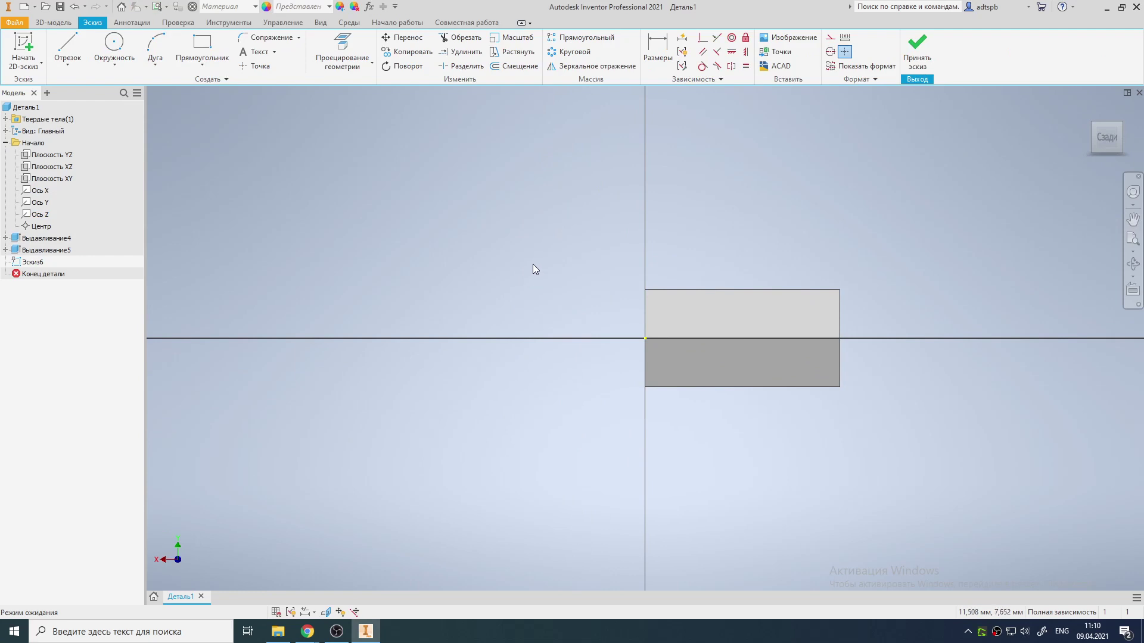
key("F7")
middle_click_drag(596, 325, 565, 453, "shift")
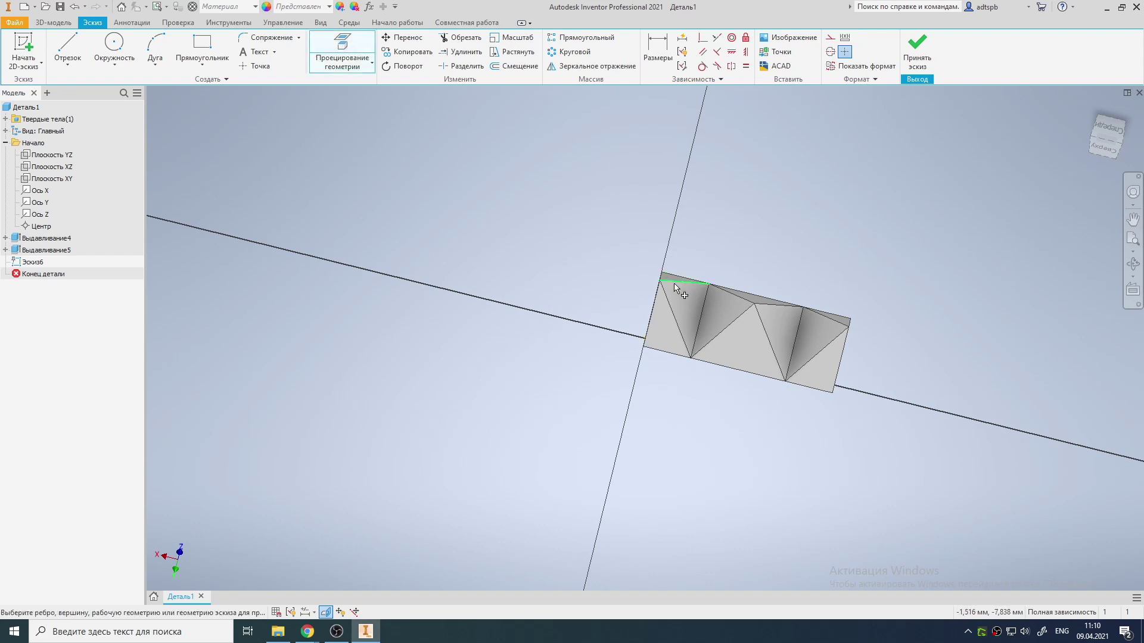
left_click(709, 371)
scroll(560, 420, "up", 3)
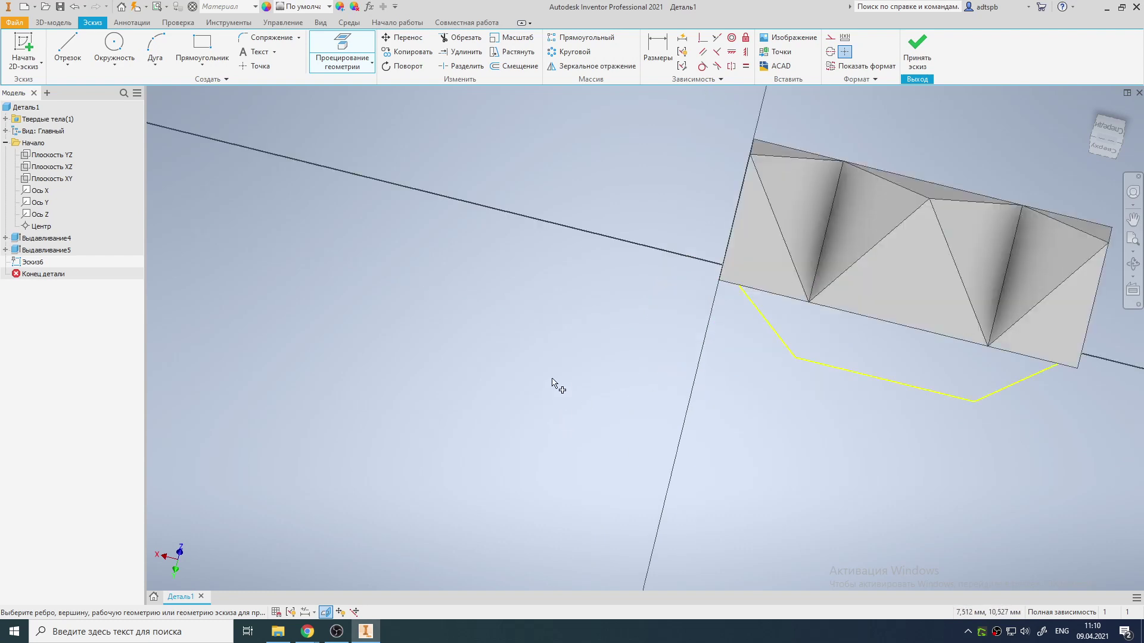
Extrude the projected hexagonal profile 27.25 mm through the body in the default direction, using the Intersect operation
middle_click_drag(679, 430, 676, 327, "shift")
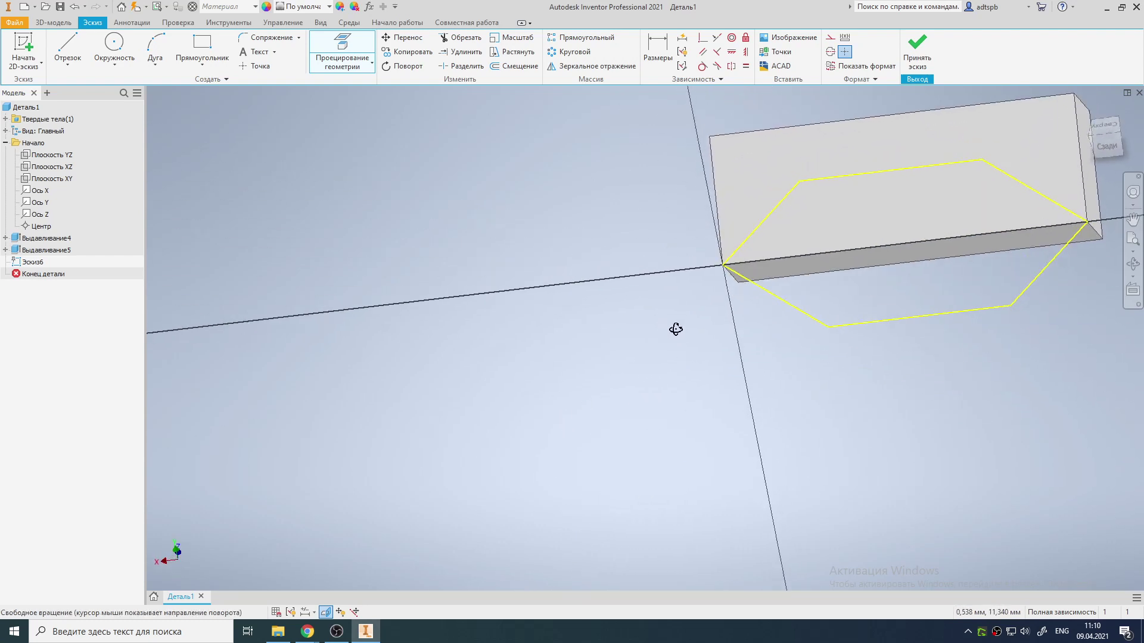
scroll(677, 327, "down", 3)
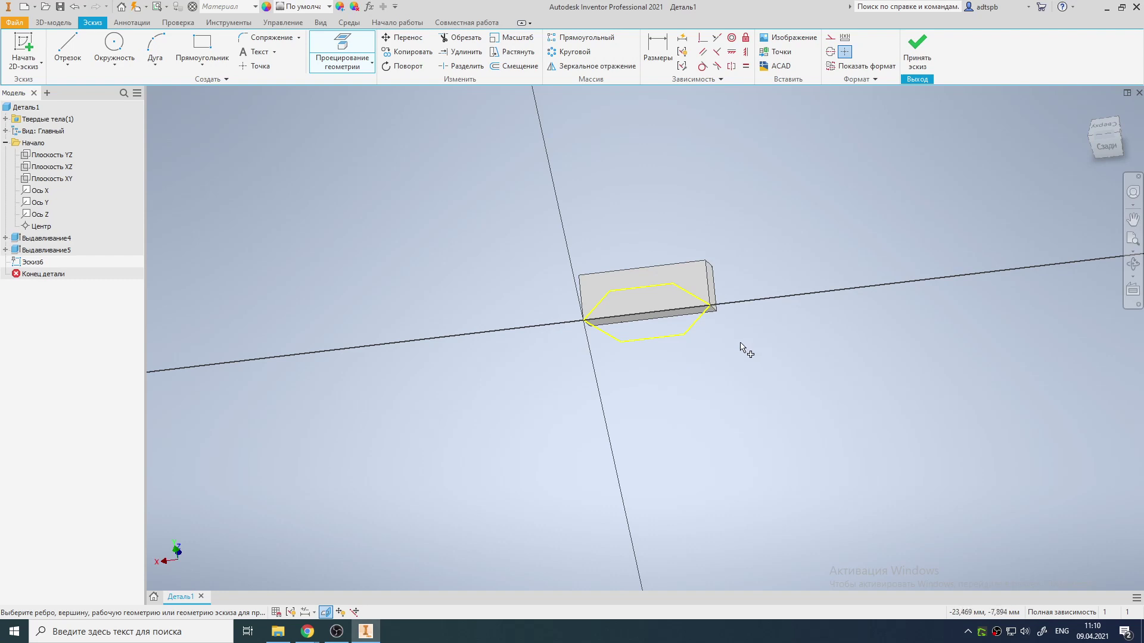
key("e")
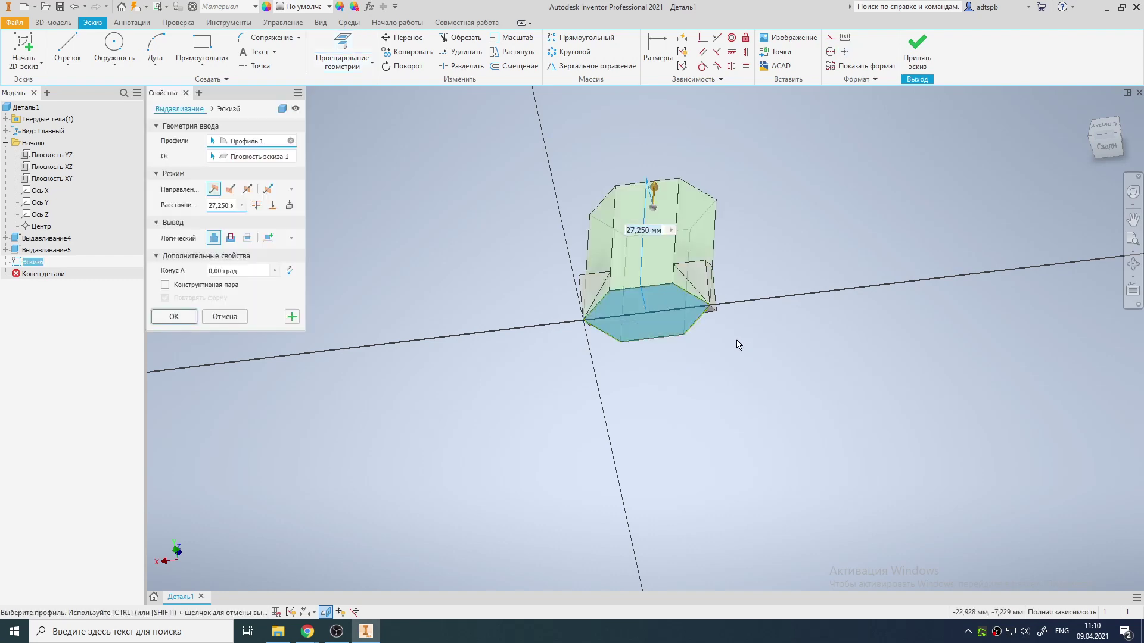
left_click(247, 239)
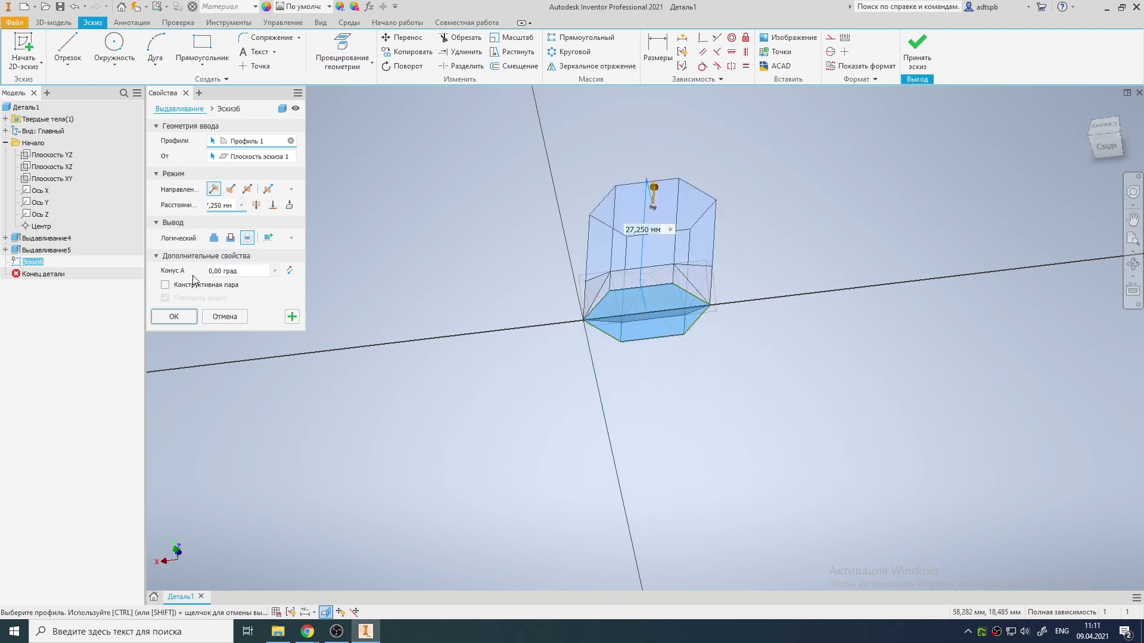
left_click(174, 317)
Update the part's physical properties in its iProperties and copy the numeric volume value
scroll(702, 298, "up", 5)
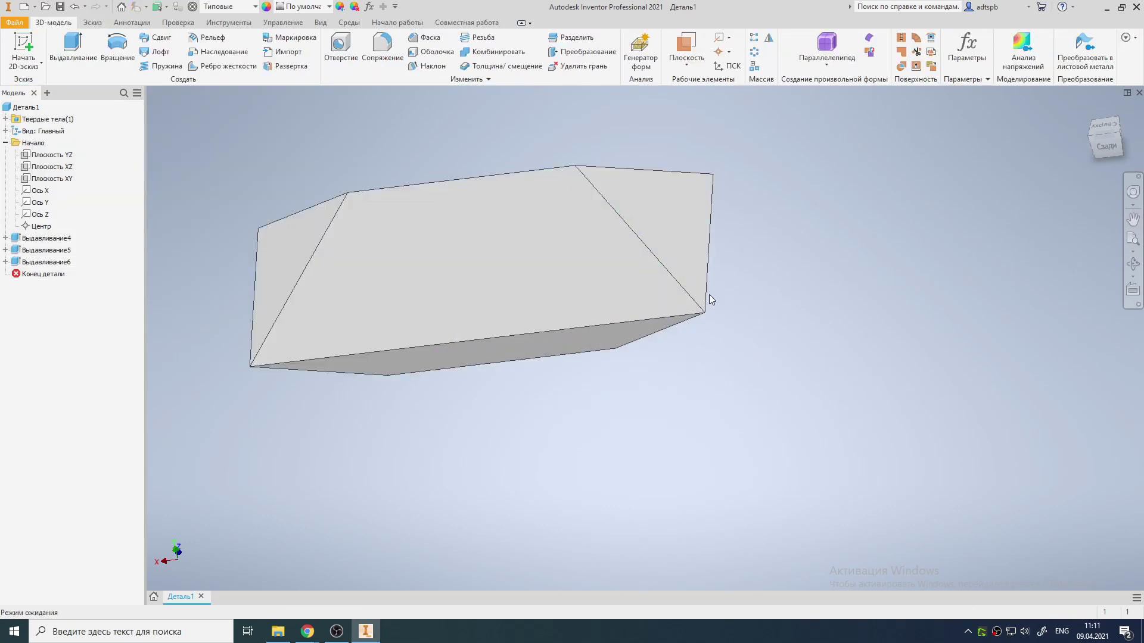
middle_click_drag(680, 337, 702, 403, "shift")
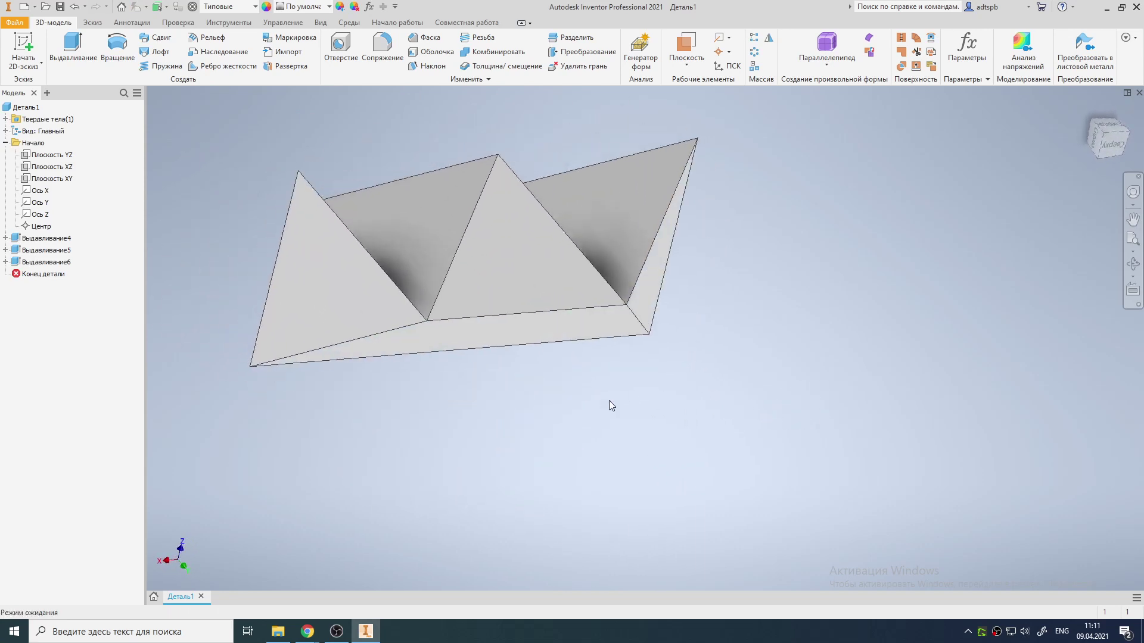
middle_click_drag(623, 408, 659, 431, "shift")
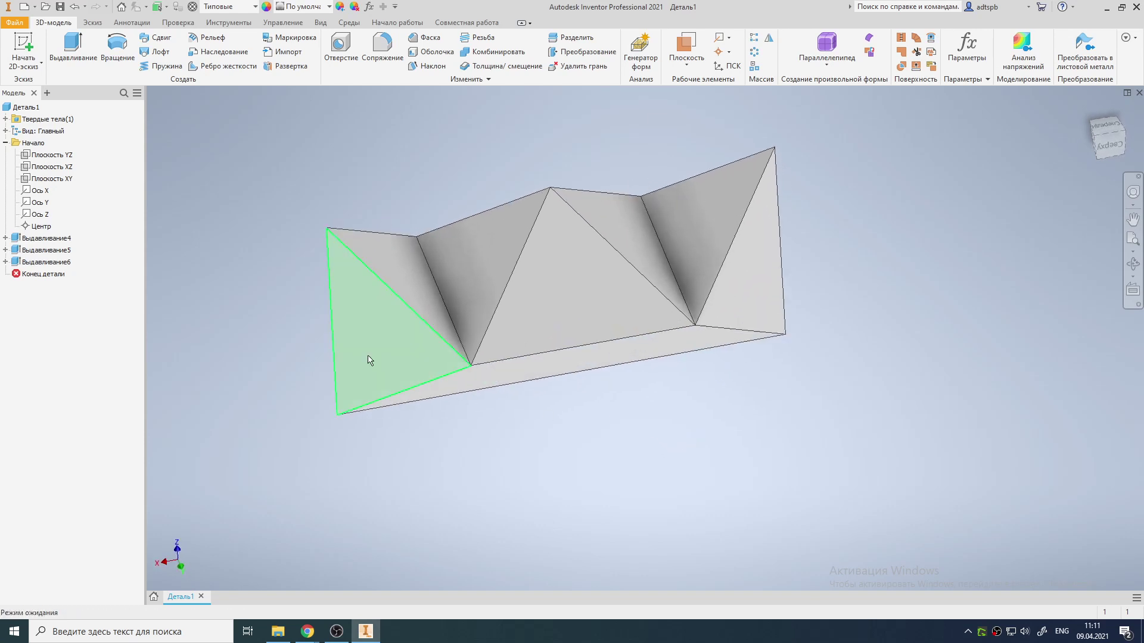
right_click(18, 108)
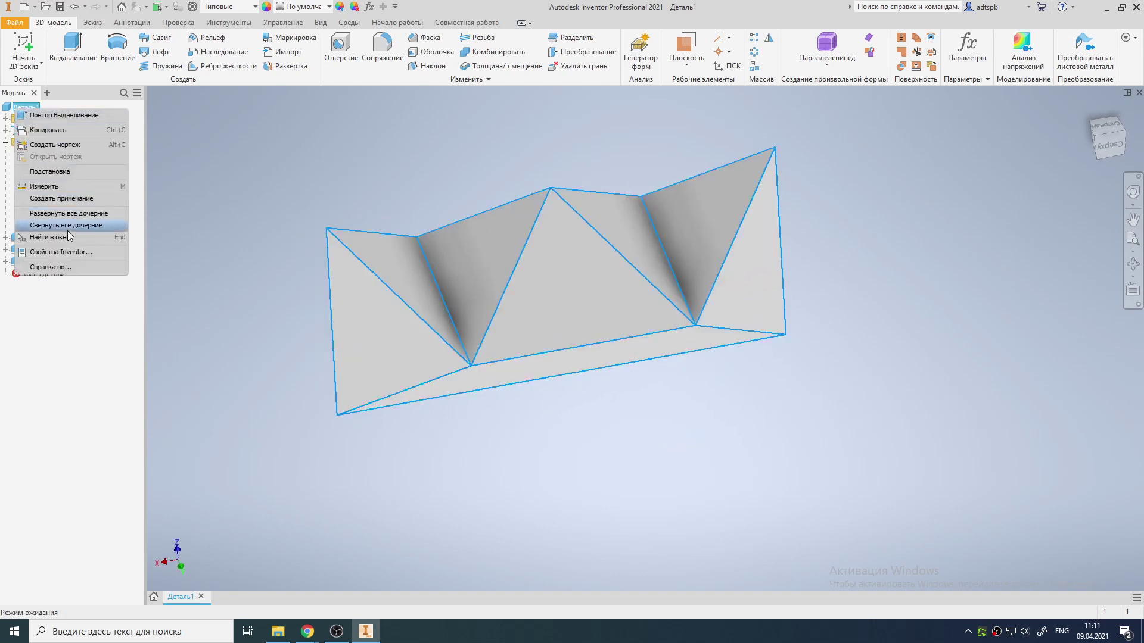
left_click(60, 252)
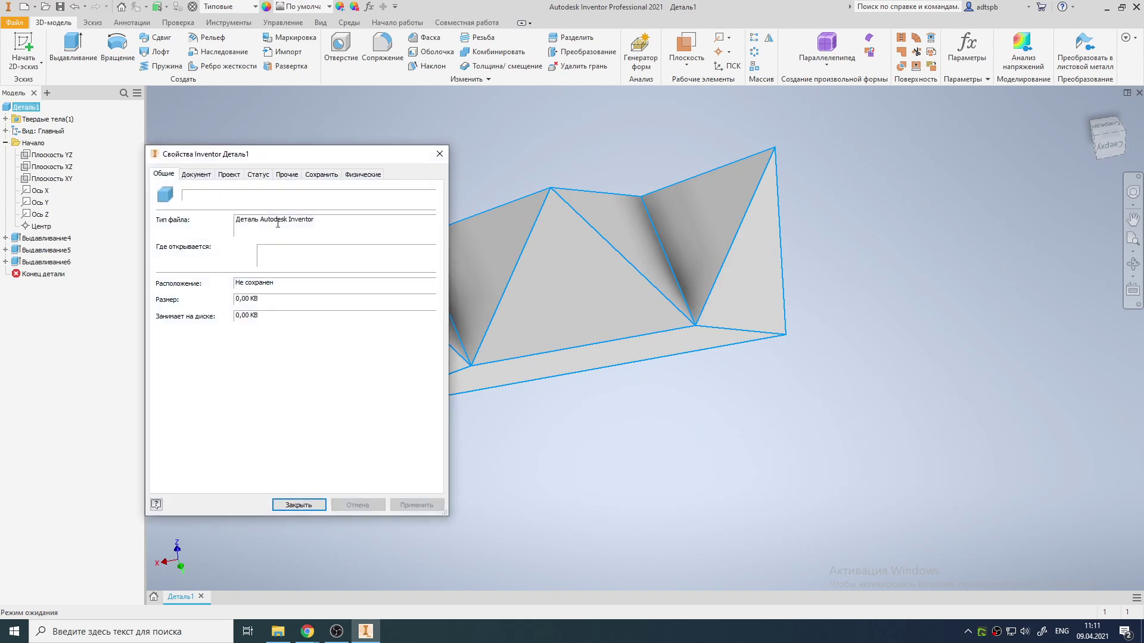
left_click(363, 174)
left_click(370, 203)
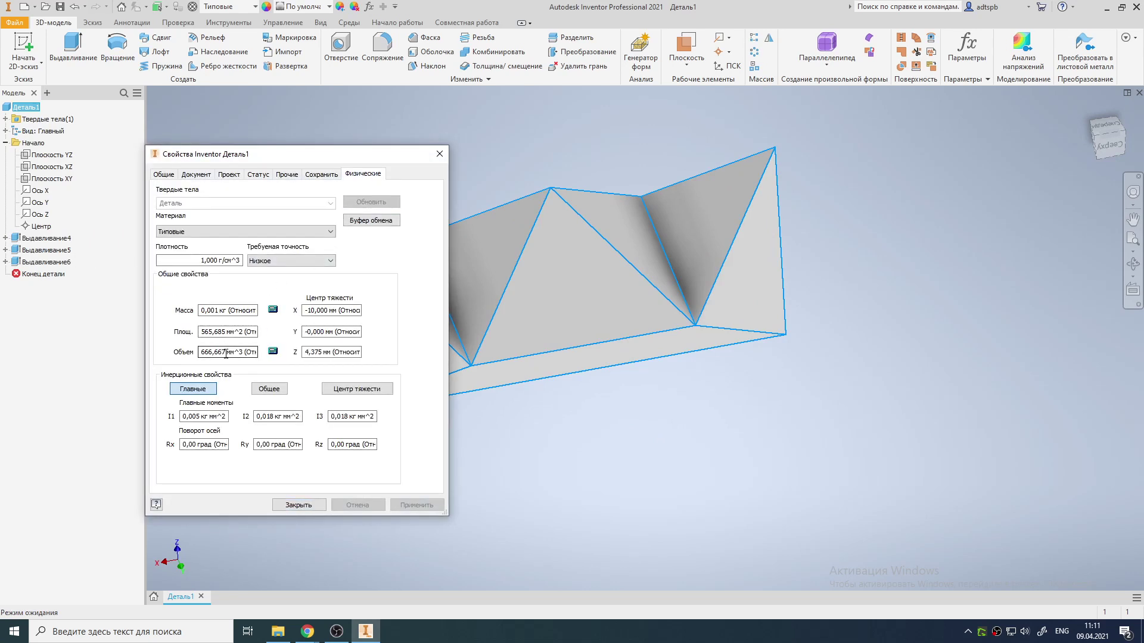
left_click_drag(226, 352, 169, 345)
key("ctrl+c")
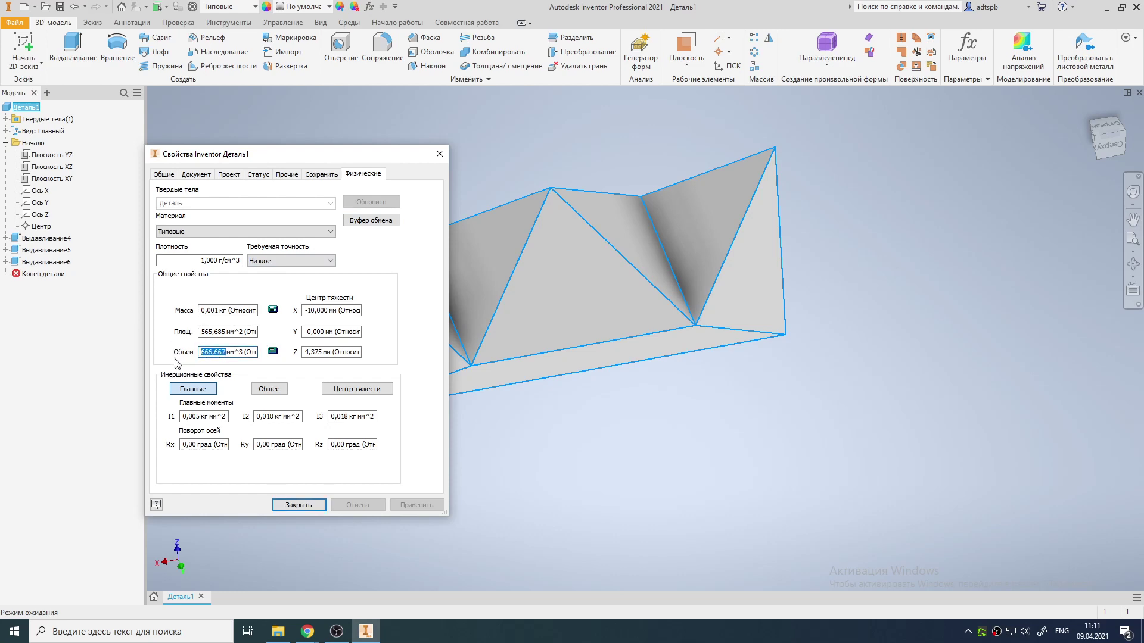
Switch to the Stepik task in Chrome and submit 666.667 as the numeric answer for the part's volume
key("alt+Tab")
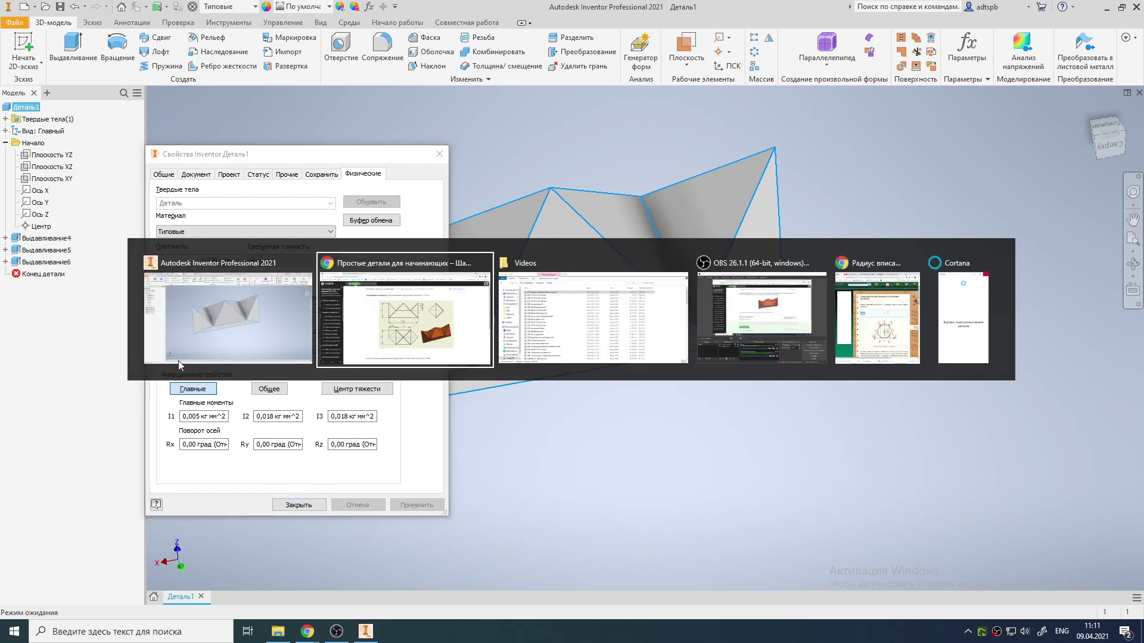
scroll(378, 446, "down", 3)
left_click(363, 465)
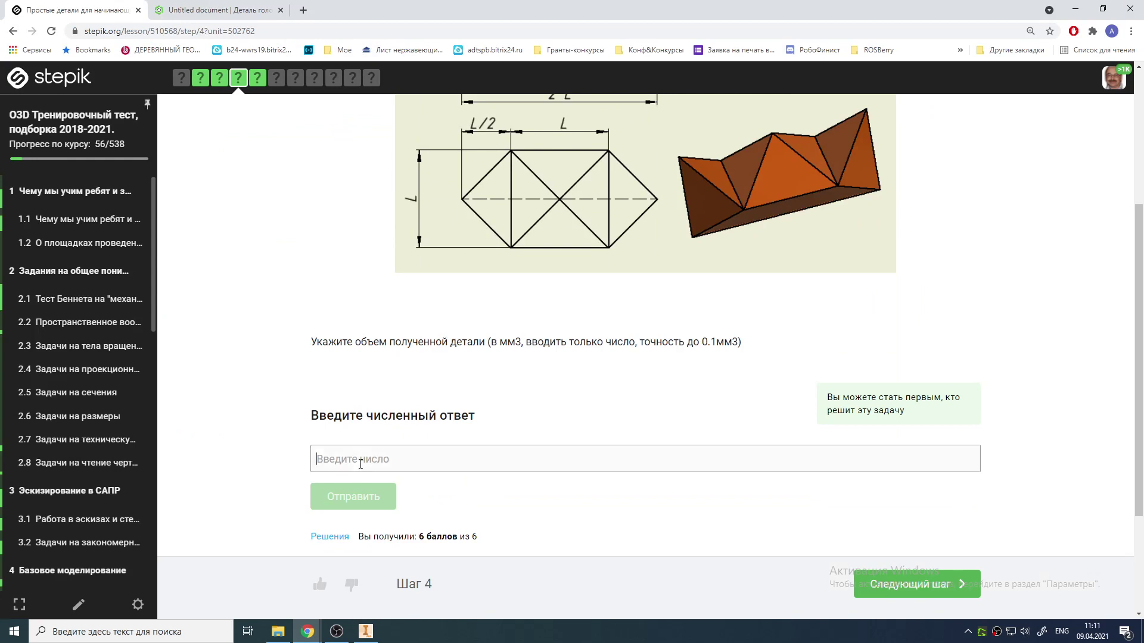
key("ctrl+v")
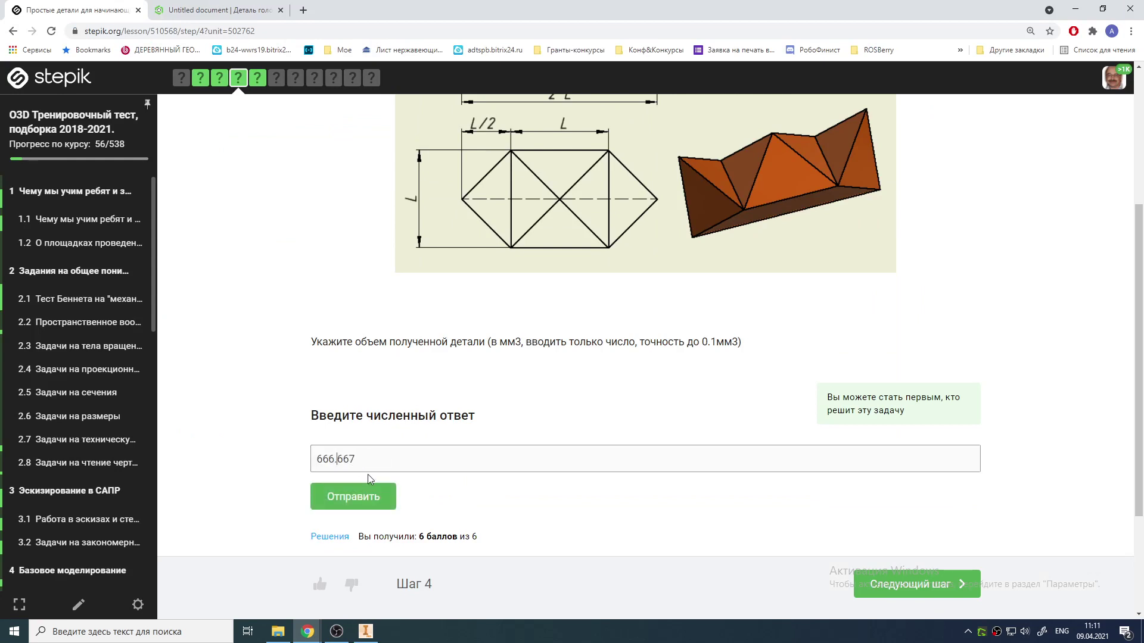
left_click(360, 497)
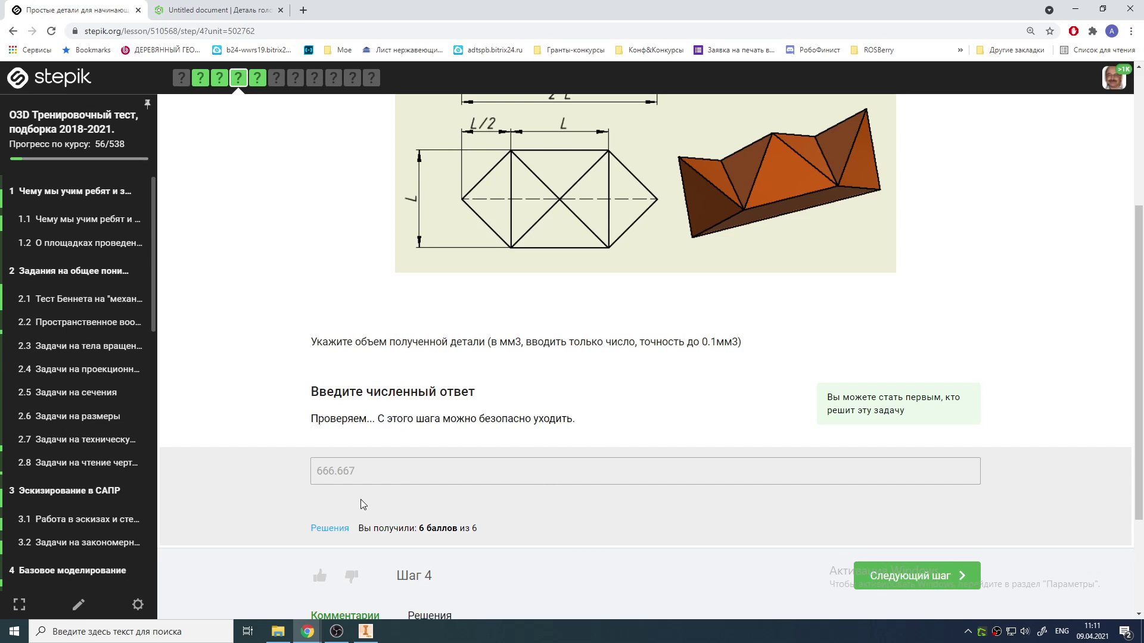
scroll(524, 371, "up", 2)
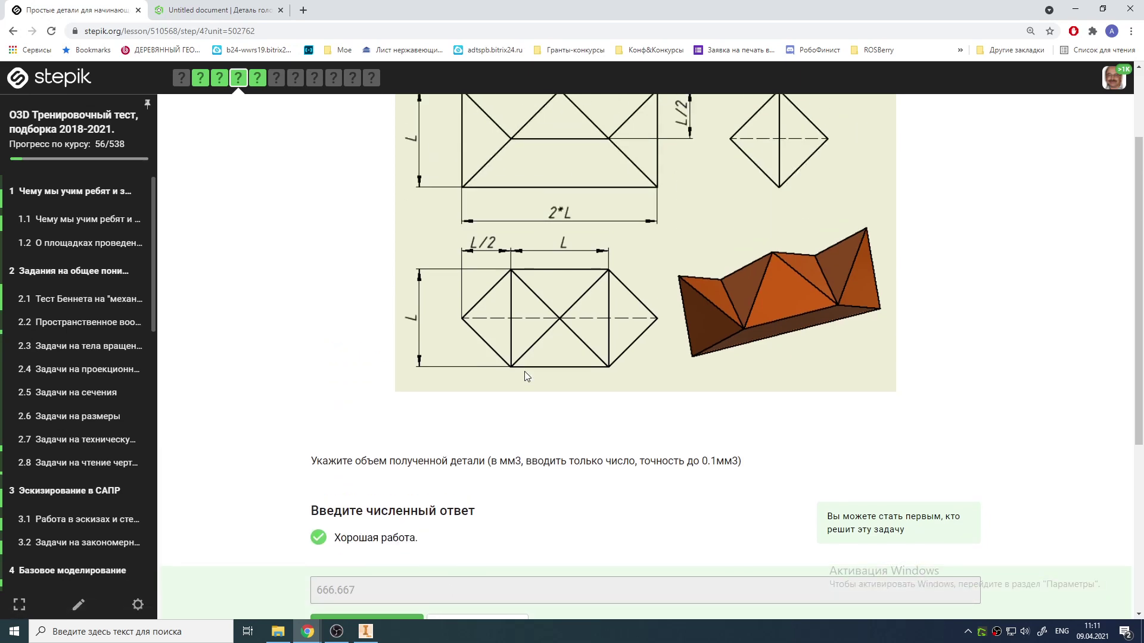